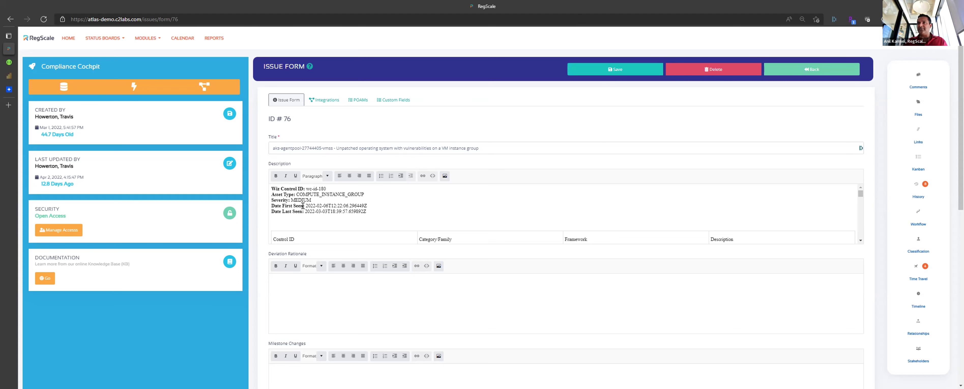
Step: Review the issue's description with its control and framework table, and its case management and security tool integration fields
{"action": "scroll", "coordinate": [373, 206], "scroll_direction": "down", "scroll_amount": 2}
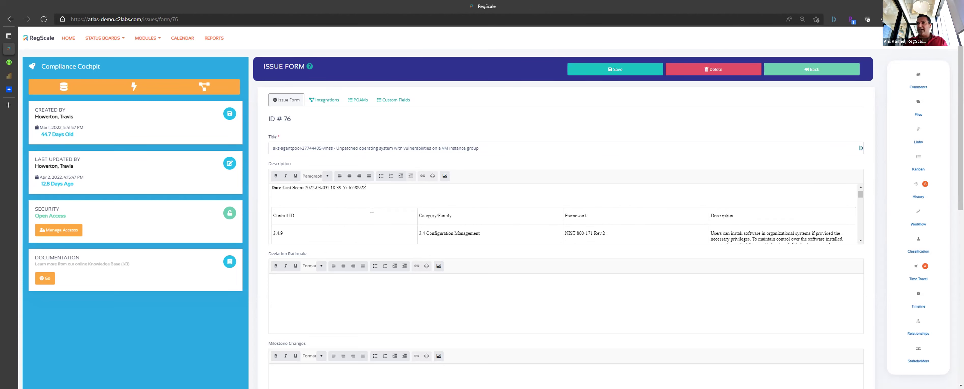
{"action": "scroll", "coordinate": [345, 222], "scroll_direction": "down", "scroll_amount": 1}
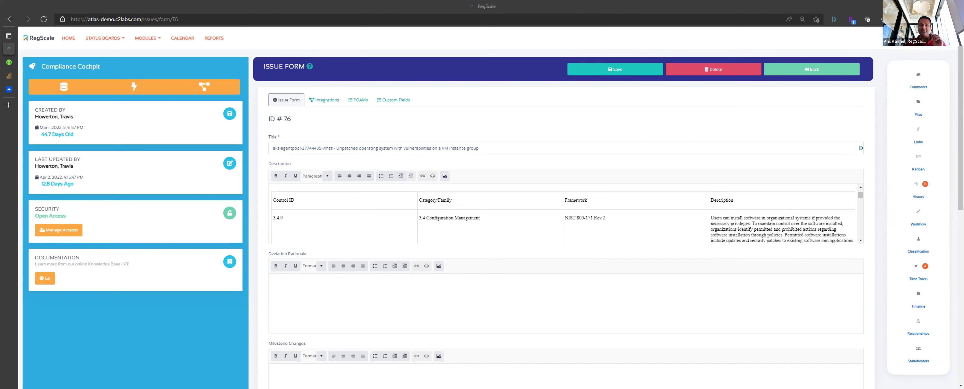
{"action": "scroll", "coordinate": [561, 191], "scroll_direction": "down", "scroll_amount": 1}
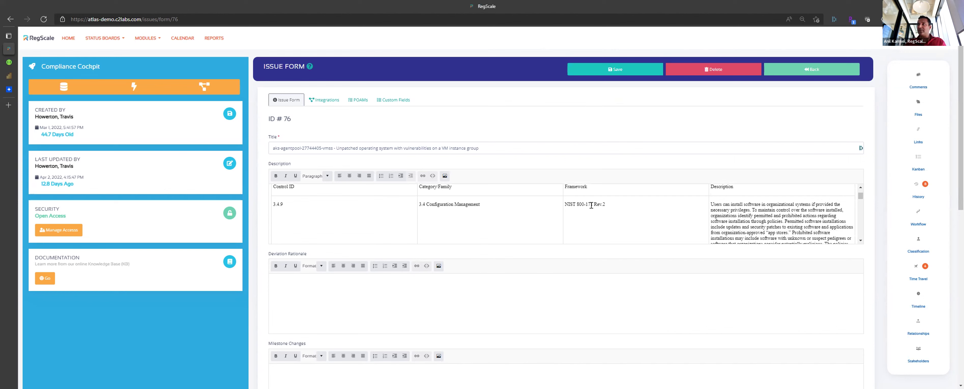
{"action": "scroll", "coordinate": [591, 206], "scroll_direction": "down", "scroll_amount": 10}
{"action": "scroll", "coordinate": [591, 209], "scroll_direction": "down", "scroll_amount": 3}
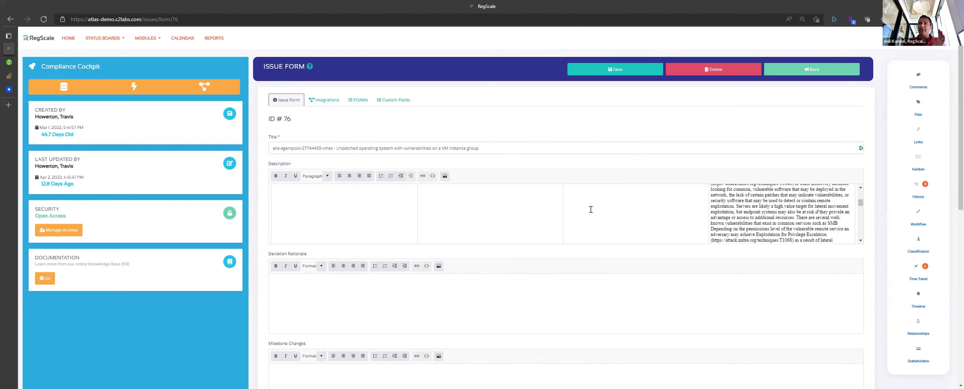
{"action": "left_click", "coordinate": [316, 105]}
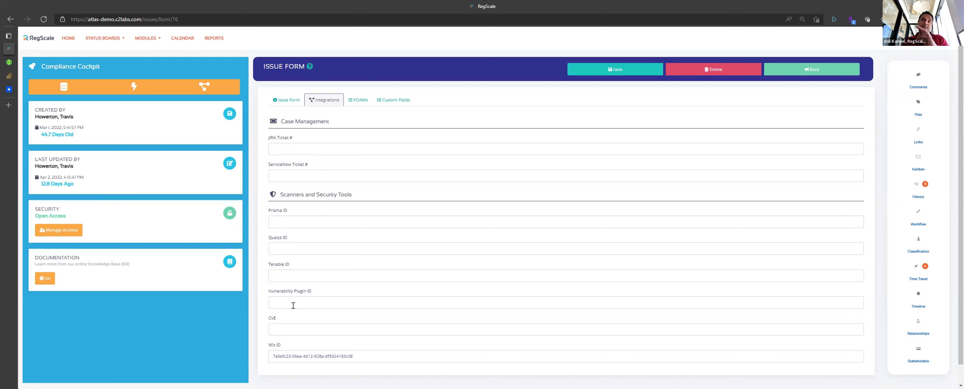
{"action": "scroll", "coordinate": [294, 322], "scroll_direction": "down", "scroll_amount": 1}
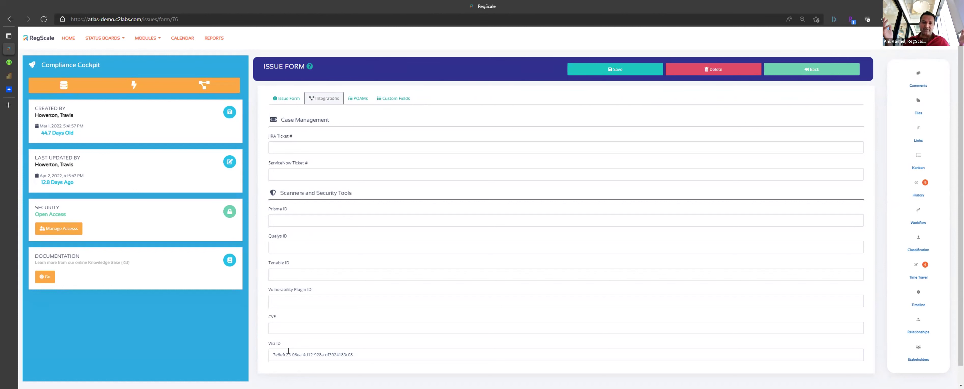
Step: Examine the issue's POAM fields, covering metadata, vendor information and risk analysis
{"action": "left_click", "coordinate": [358, 99]}
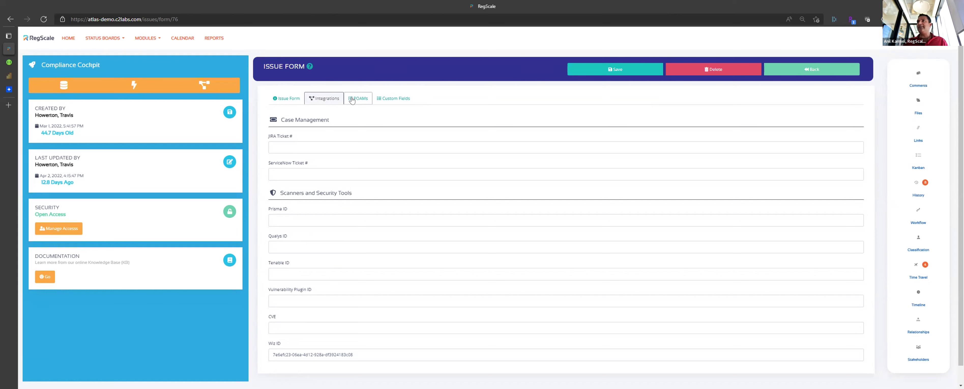
{"action": "scroll", "coordinate": [295, 184], "scroll_direction": "down", "scroll_amount": 1}
{"action": "scroll", "coordinate": [296, 185], "scroll_direction": "up", "scroll_amount": 1}
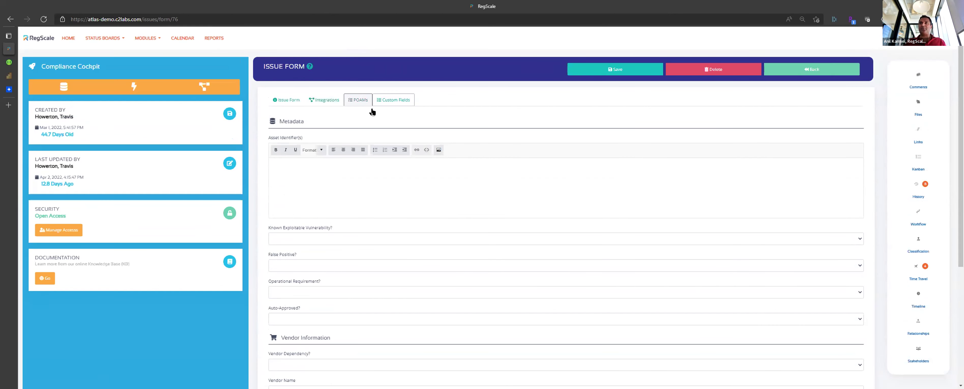
{"action": "scroll", "coordinate": [283, 167], "scroll_direction": "down", "scroll_amount": 1}
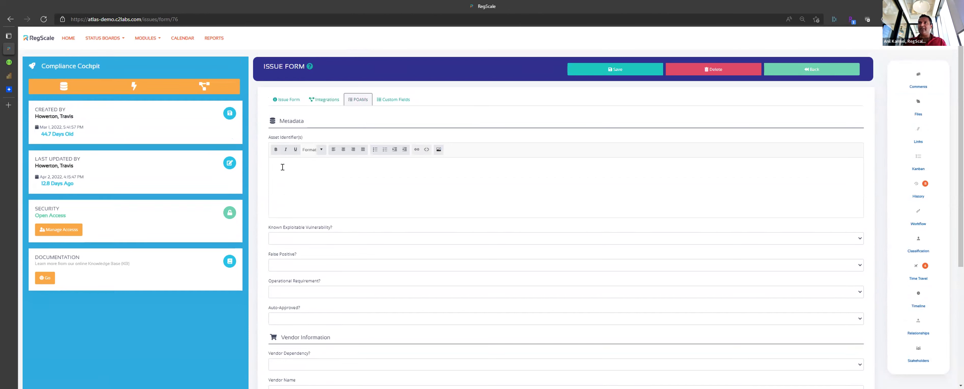
{"action": "left_click", "coordinate": [150, 40]}
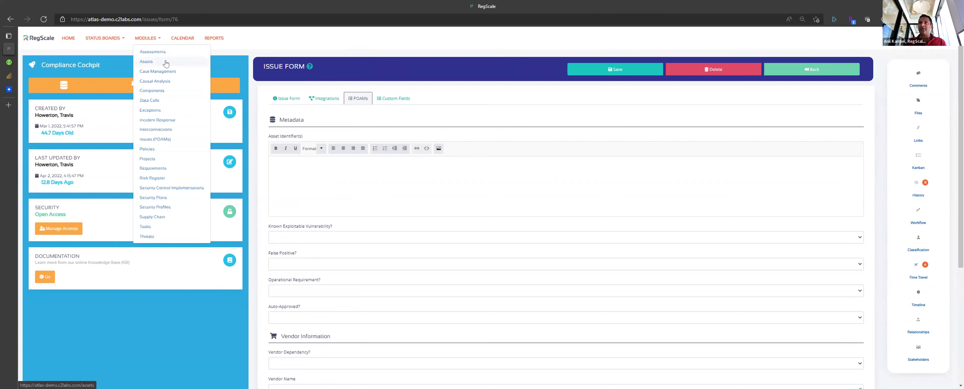
{"action": "left_click", "coordinate": [263, 159]}
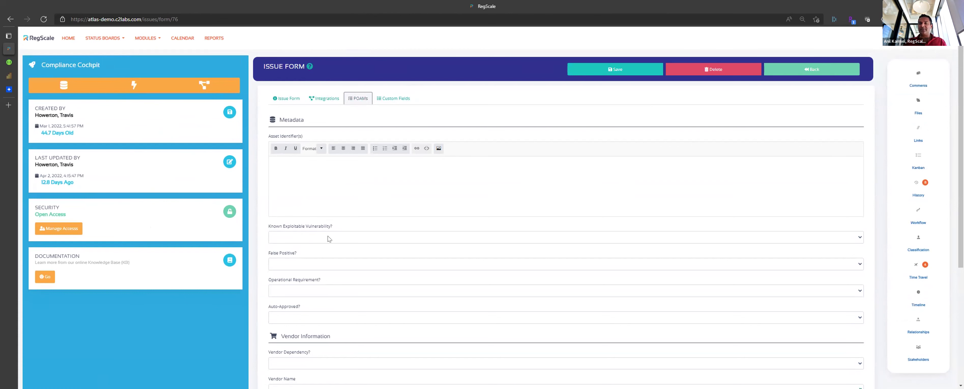
{"action": "scroll", "coordinate": [327, 236], "scroll_direction": "down", "scroll_amount": 3}
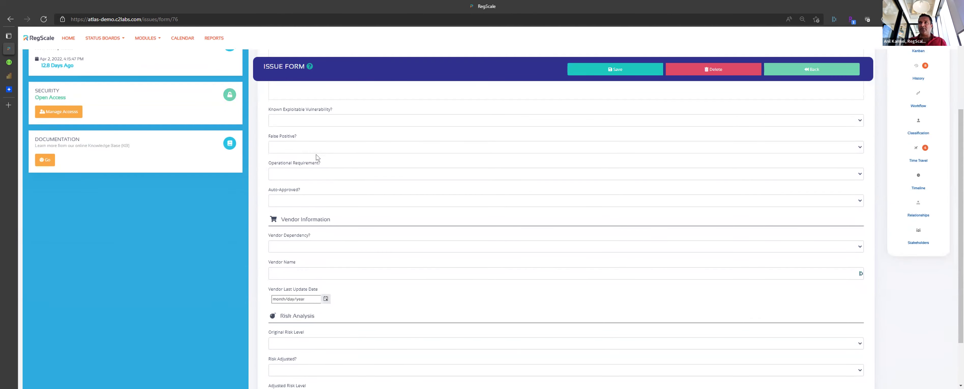
{"action": "scroll", "coordinate": [290, 204], "scroll_direction": "down", "scroll_amount": 2}
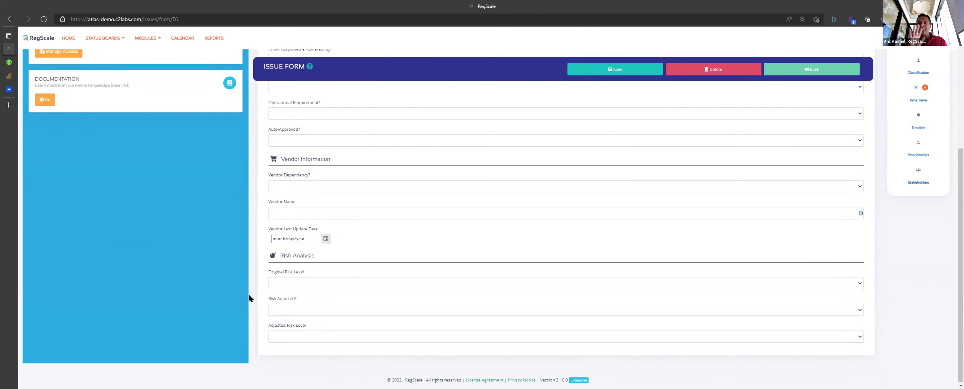
{"action": "scroll", "coordinate": [248, 294], "scroll_direction": "up", "scroll_amount": 5}
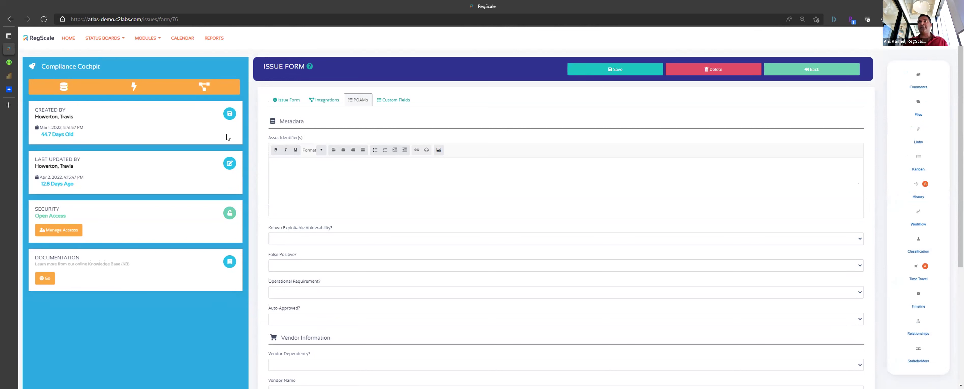
Step: Open the project "Implement Zero Trust for DOE" from the list of projects
{"action": "scroll", "coordinate": [227, 134], "scroll_direction": "down", "scroll_amount": 1}
{"action": "left_click", "coordinate": [143, 39]}
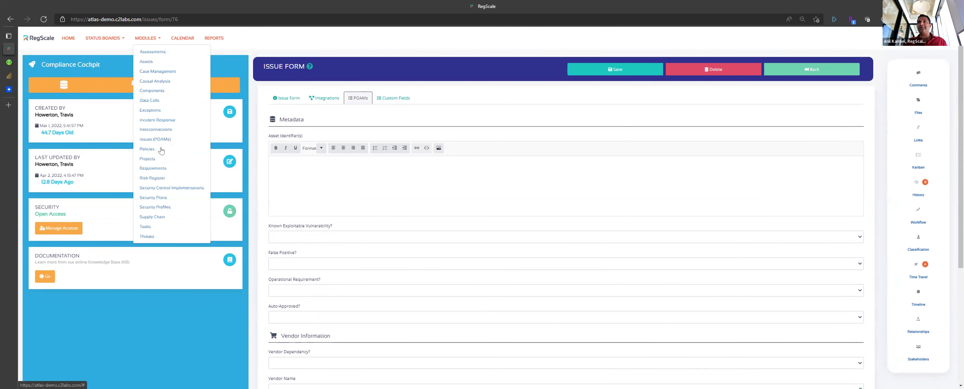
{"action": "left_click", "coordinate": [147, 159]}
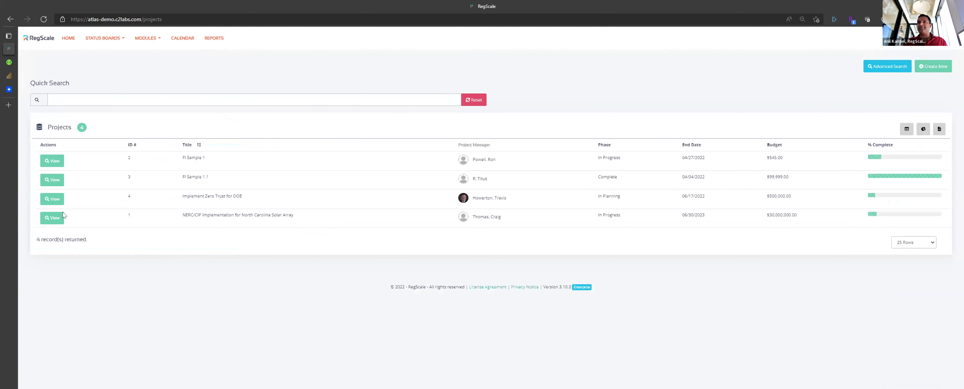
{"action": "left_click", "coordinate": [54, 200]}
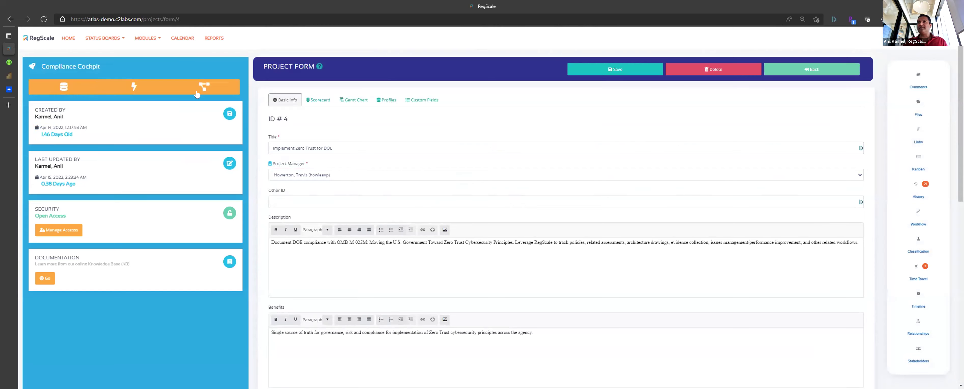
Step: Open the requirement about DOE participating in the CDM program from the project's related requirements
{"action": "left_click", "coordinate": [205, 87]}
{"action": "left_click", "coordinate": [61, 162]}
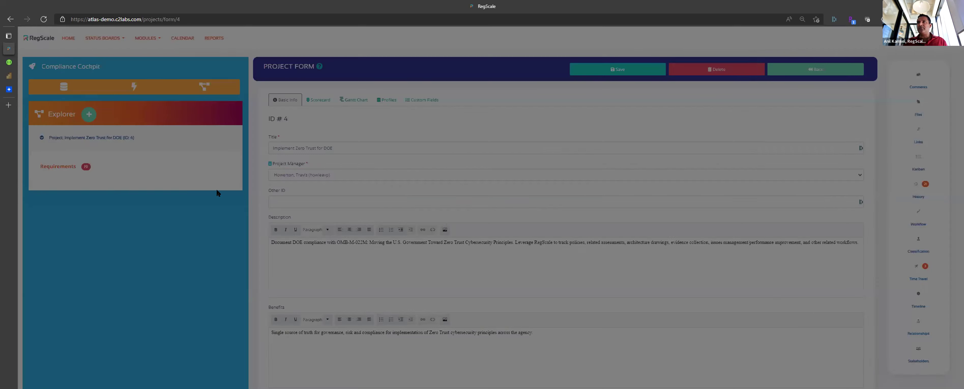
{"action": "left_click", "coordinate": [78, 182]}
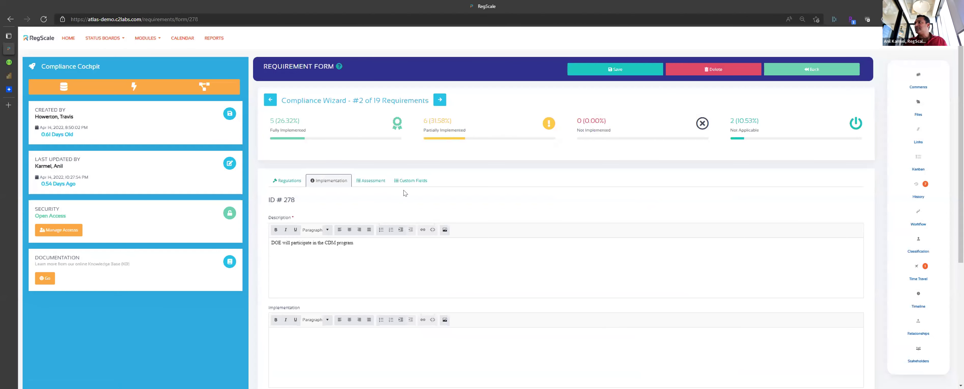
Step: Review the CDM requirement's regulation text, implementation fields and assessment test criteria
{"action": "left_click", "coordinate": [288, 180]}
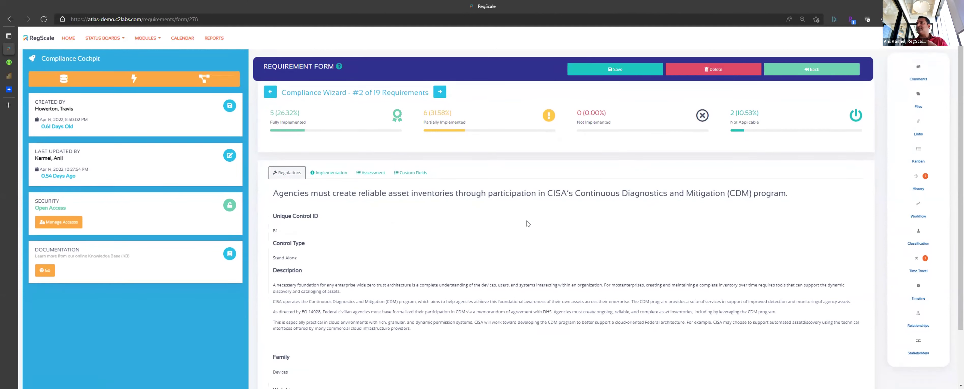
{"action": "scroll", "coordinate": [526, 223], "scroll_direction": "down", "scroll_amount": 3}
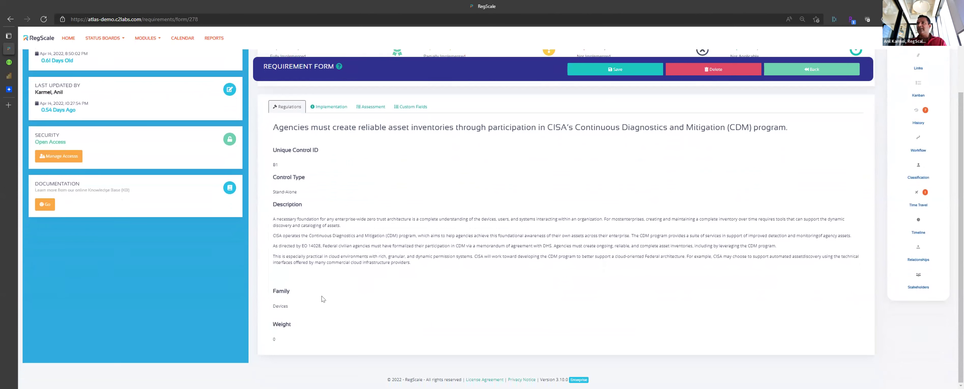
{"action": "left_click", "coordinate": [329, 107]}
{"action": "scroll", "coordinate": [335, 233], "scroll_direction": "down", "scroll_amount": 5}
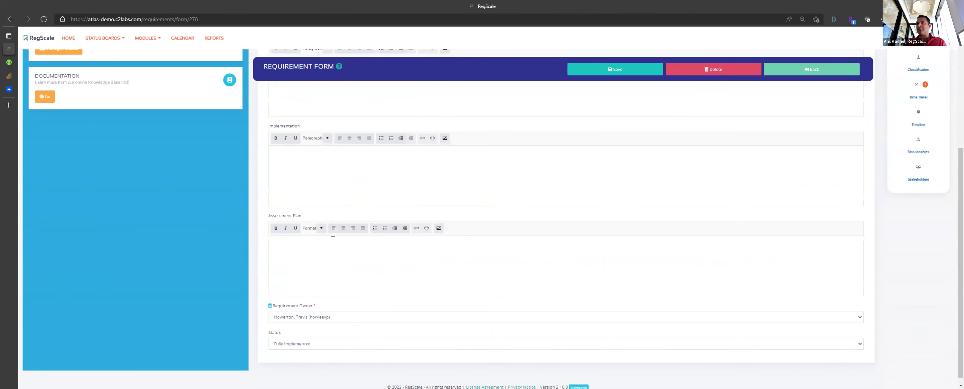
{"action": "scroll", "coordinate": [335, 238], "scroll_direction": "up", "scroll_amount": 5}
{"action": "left_click", "coordinate": [363, 181]}
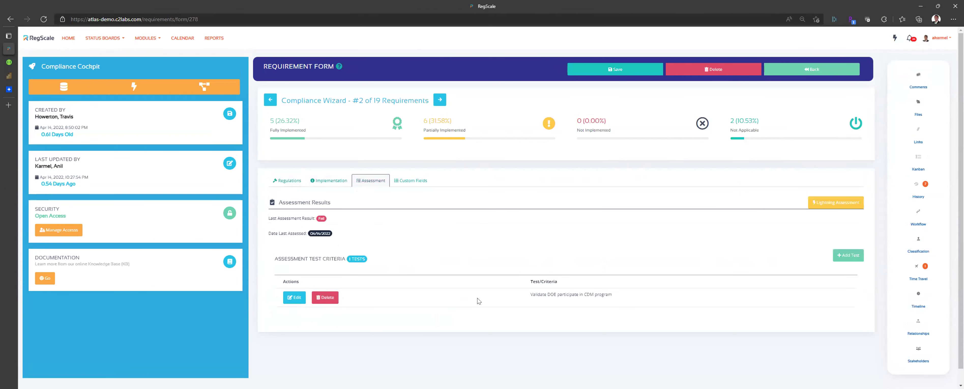
{"action": "scroll", "coordinate": [537, 271], "scroll_direction": "down", "scroll_amount": 1}
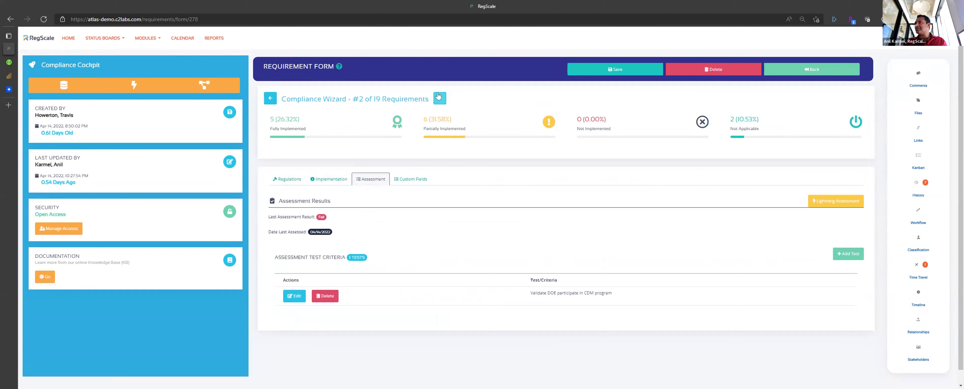
{"action": "left_click", "coordinate": [282, 183]}
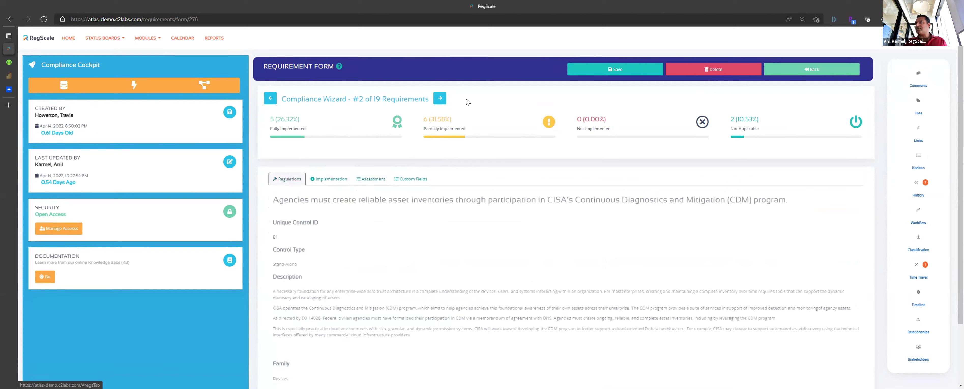
Step: Advance to requirement #3 in the Compliance Wizard and read its regulation text on the zero trust architecture plan
{"action": "left_click", "coordinate": [439, 99]}
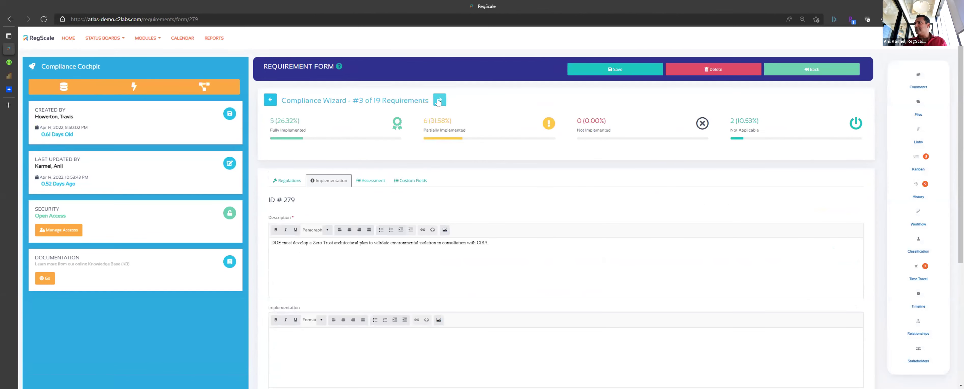
{"action": "left_click", "coordinate": [291, 182]}
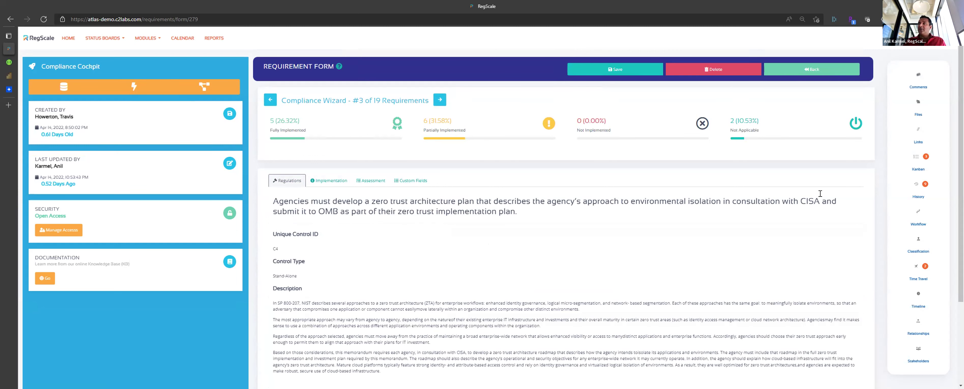
{"action": "scroll", "coordinate": [611, 224], "scroll_direction": "down", "scroll_amount": 1}
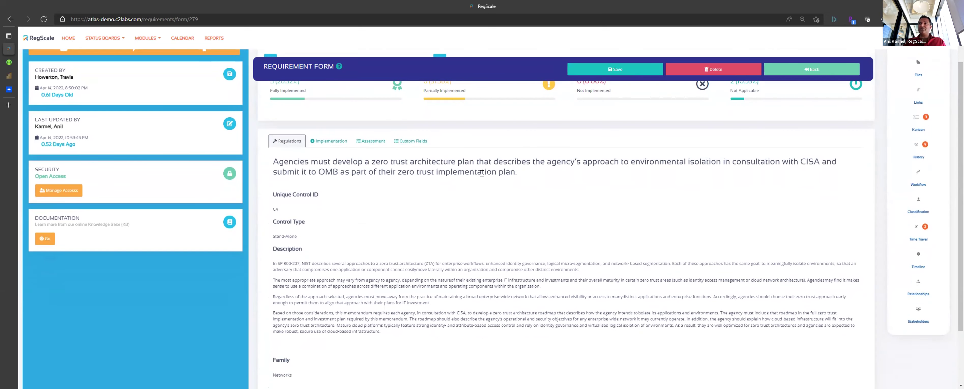
{"action": "scroll", "coordinate": [313, 263], "scroll_direction": "down", "scroll_amount": 1}
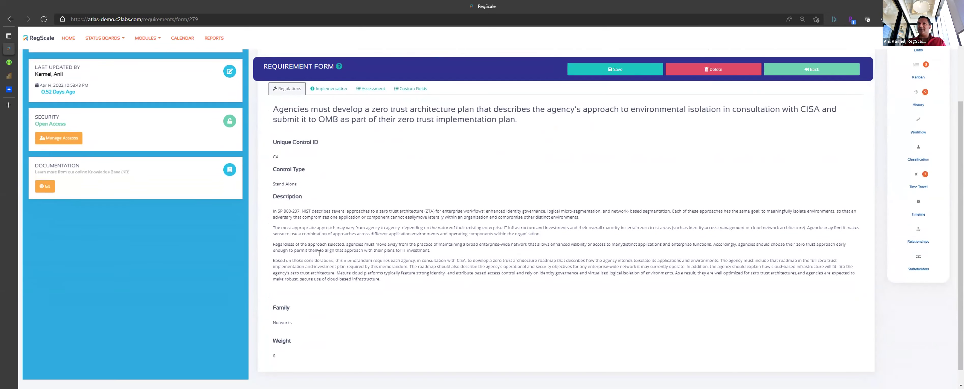
{"action": "scroll", "coordinate": [311, 255], "scroll_direction": "up", "scroll_amount": 2}
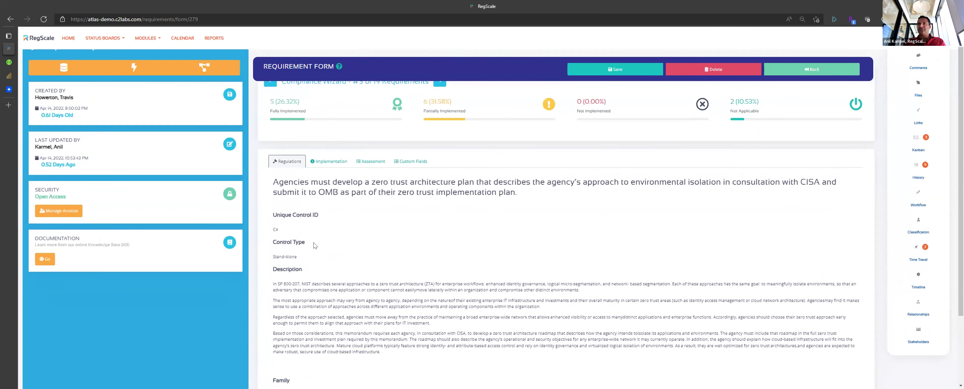
Step: Review requirement #3's implementation details, including its description, assessment plan, owner and status
{"action": "left_click", "coordinate": [331, 165]}
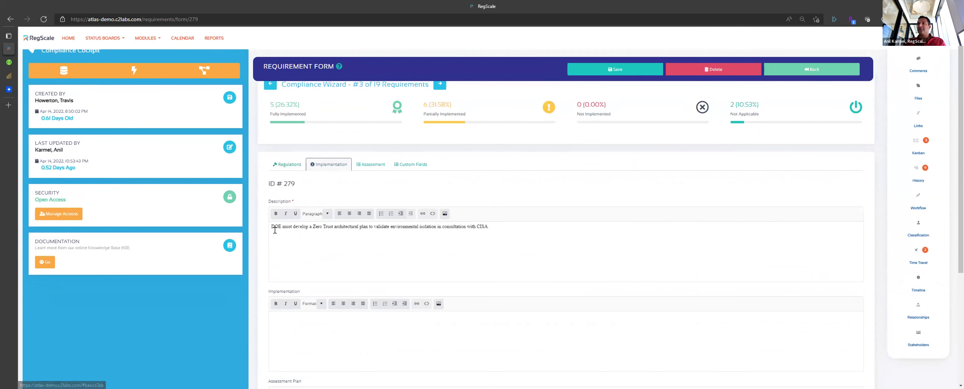
{"action": "scroll", "coordinate": [482, 224], "scroll_direction": "down", "scroll_amount": 3}
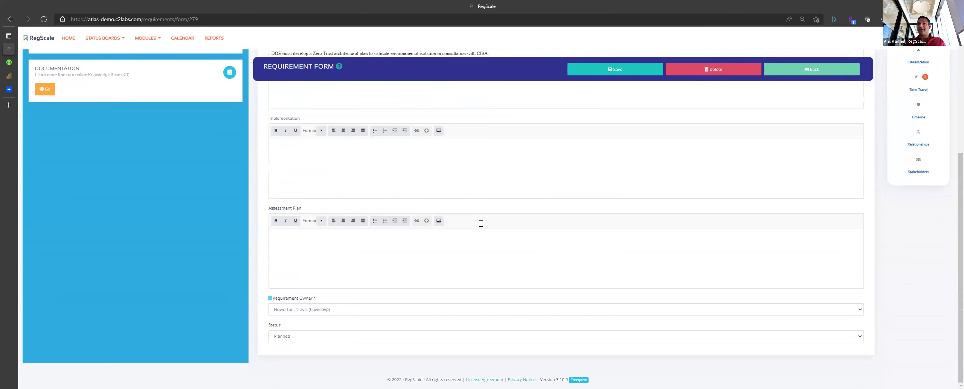
{"action": "scroll", "coordinate": [308, 339], "scroll_direction": "up", "scroll_amount": 3}
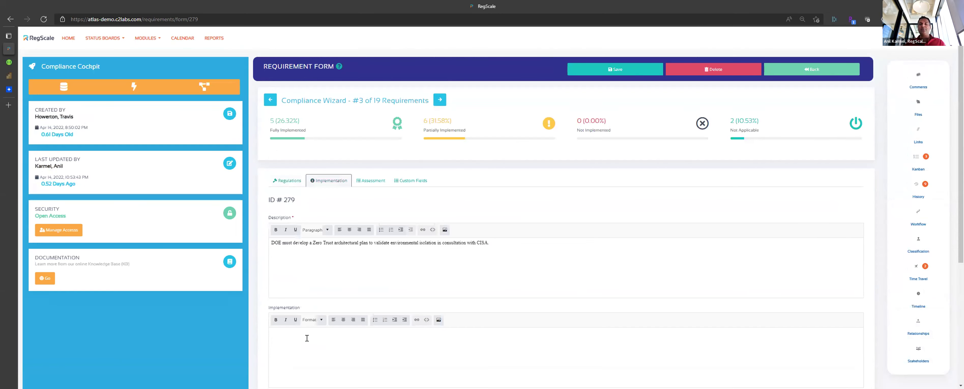
Step: Open the task "Establish DOE Zero Trust Working Group" from the requirement's Kanban board
{"action": "left_click", "coordinate": [919, 159]}
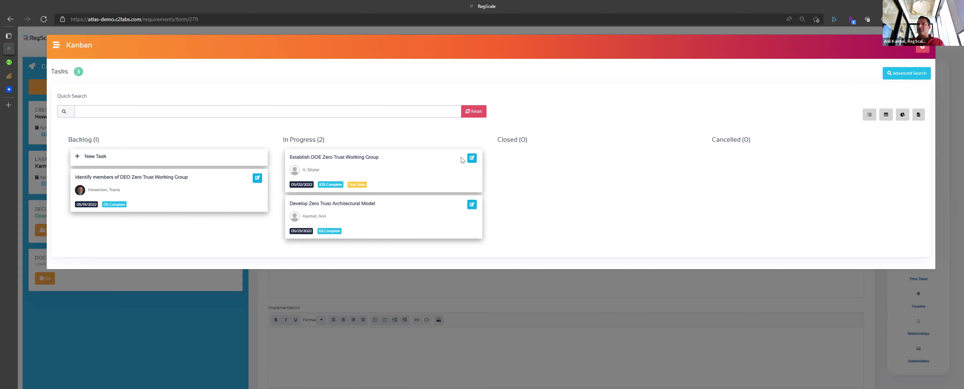
{"action": "left_click", "coordinate": [471, 158]}
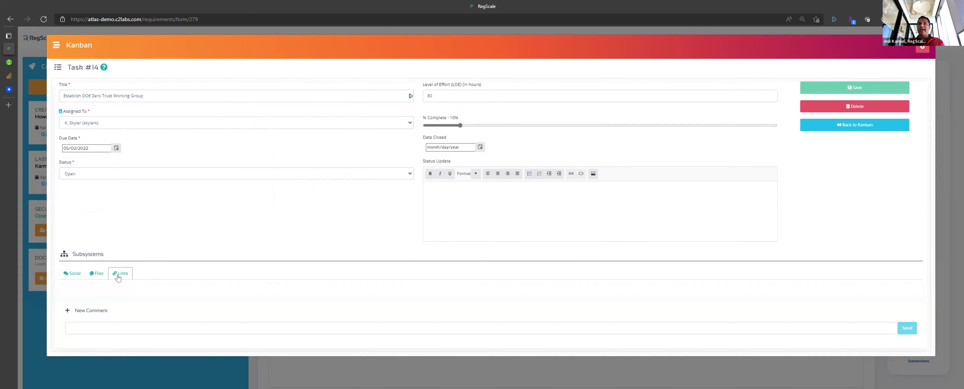
Step: Review the working group task's files, comments and links, and return to the Kanban board
{"action": "left_click", "coordinate": [97, 273]}
{"action": "scroll", "coordinate": [211, 293], "scroll_direction": "down", "scroll_amount": 1}
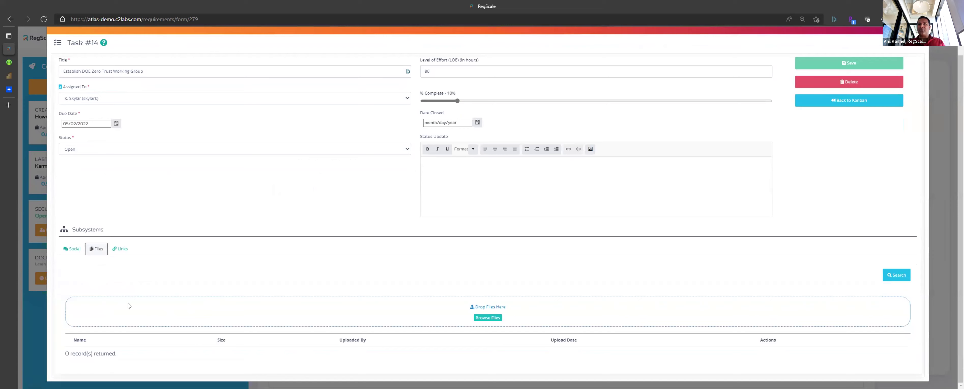
{"action": "left_click", "coordinate": [75, 249]}
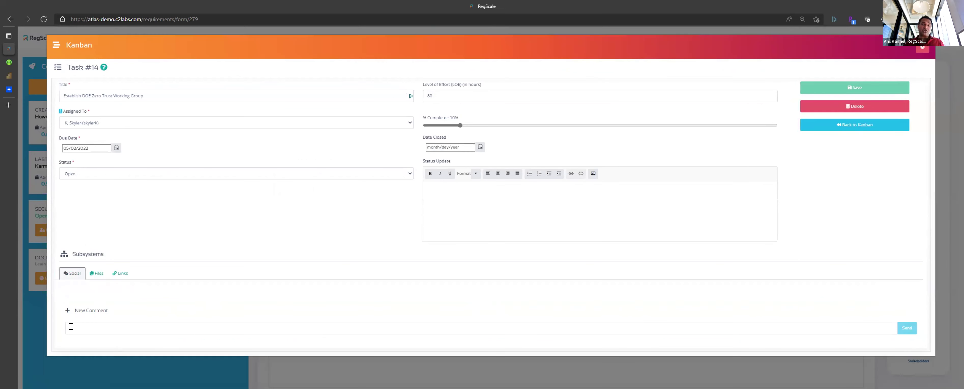
{"action": "left_click", "coordinate": [121, 274]}
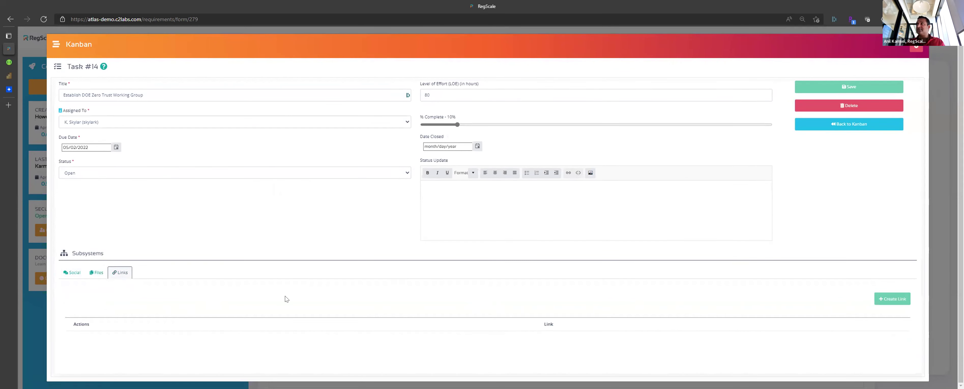
{"action": "left_click", "coordinate": [841, 125]}
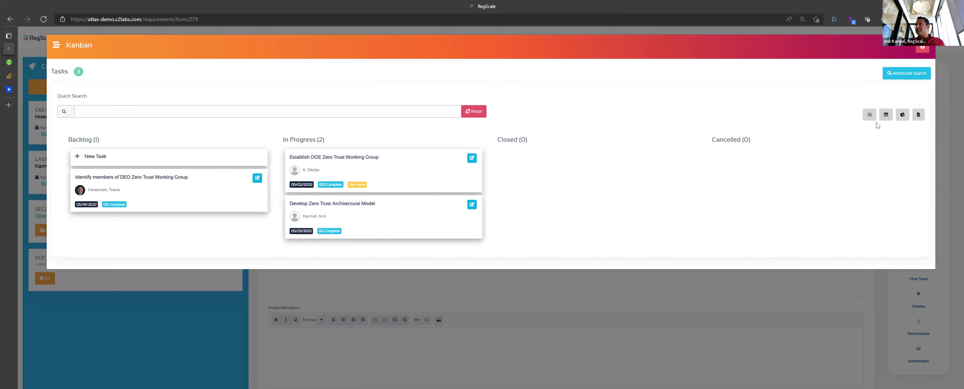
Step: View the requirement's tasks as charts and as a table, restore the board view, and close the Kanban window
{"action": "left_click", "coordinate": [902, 115]}
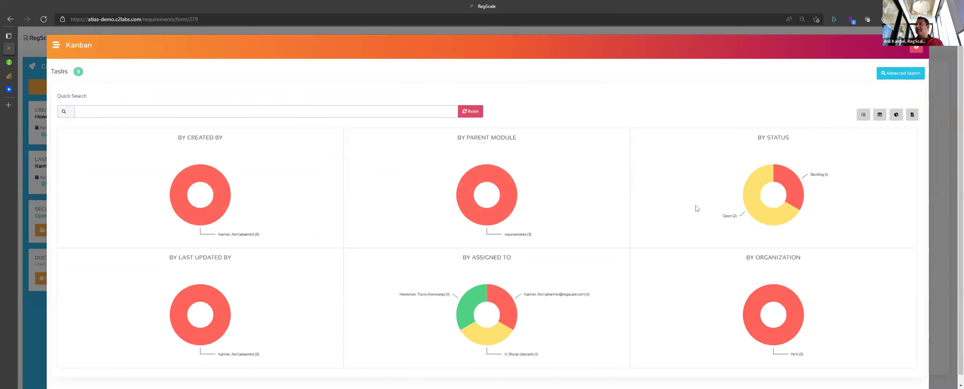
{"action": "left_click", "coordinate": [862, 115]}
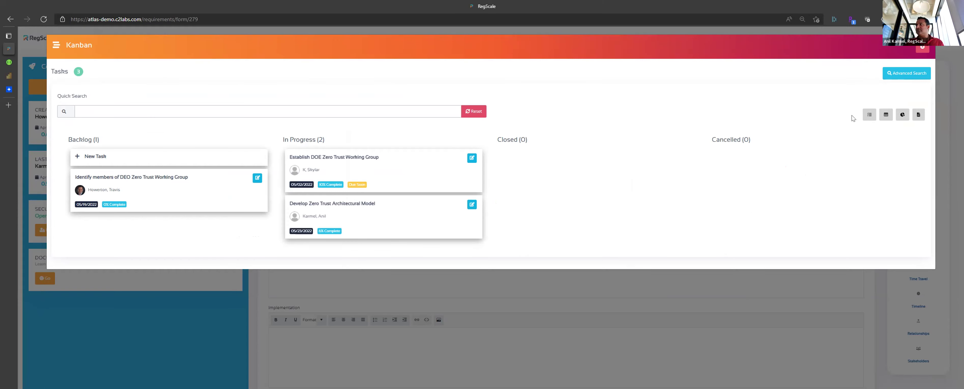
{"action": "left_click", "coordinate": [886, 116]}
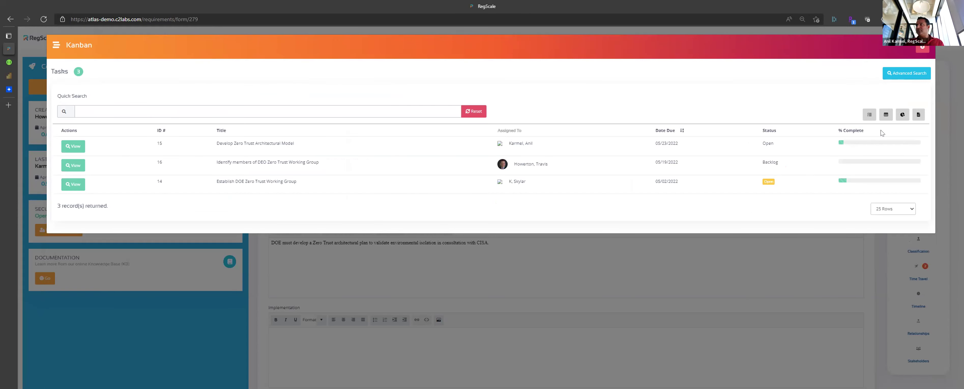
{"action": "left_click", "coordinate": [865, 114]}
{"action": "left_click", "coordinate": [923, 47]}
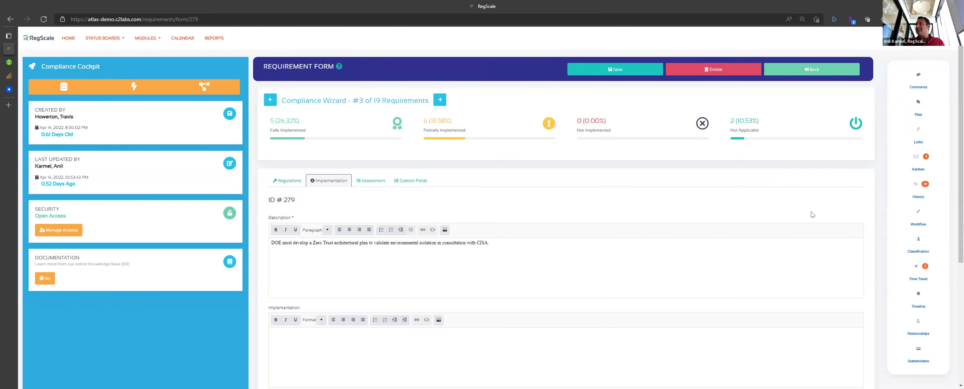
Step: Review the requirement's history charts and event log, and close the history
{"action": "left_click", "coordinate": [914, 187]}
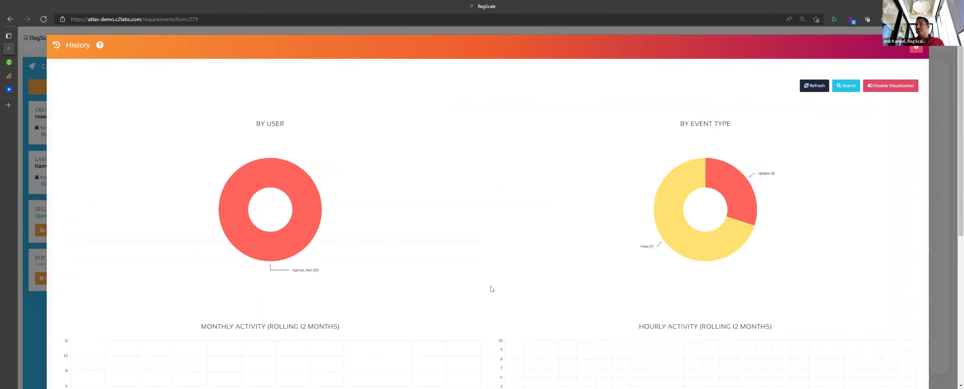
{"action": "scroll", "coordinate": [490, 288], "scroll_direction": "down", "scroll_amount": 7}
{"action": "scroll", "coordinate": [490, 289], "scroll_direction": "up", "scroll_amount": 7}
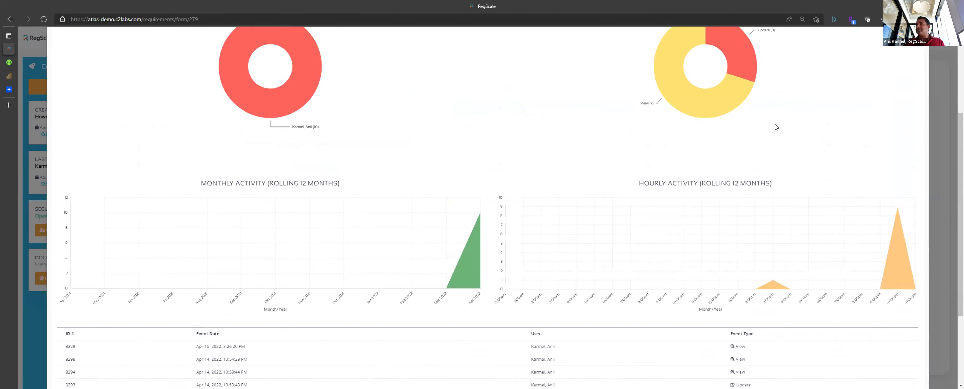
{"action": "left_click", "coordinate": [915, 49]}
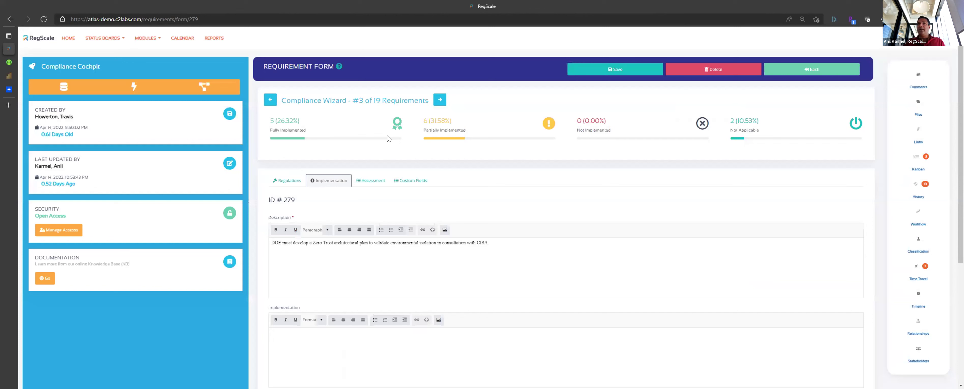
Step: Go to the parent project "Implement Zero Trust for DOE" and show its Scorecard
{"action": "left_click", "coordinate": [204, 88]}
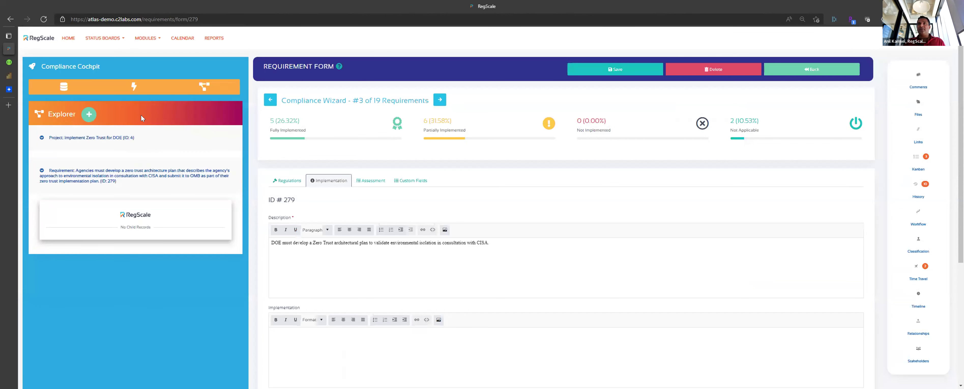
{"action": "left_click", "coordinate": [166, 182]}
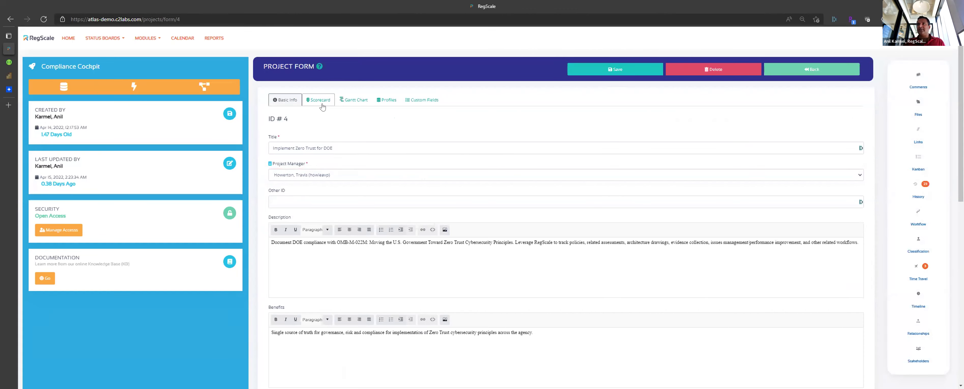
{"action": "left_click", "coordinate": [323, 107]}
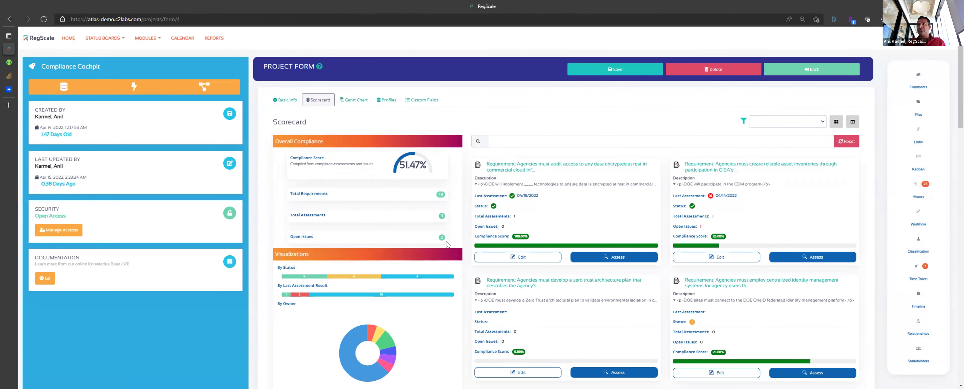
Step: Examine the scorecard's visualizations by status, assessment result and owner, plus the assessment and issue trend charts
{"action": "scroll", "coordinate": [446, 244], "scroll_direction": "down", "scroll_amount": 4}
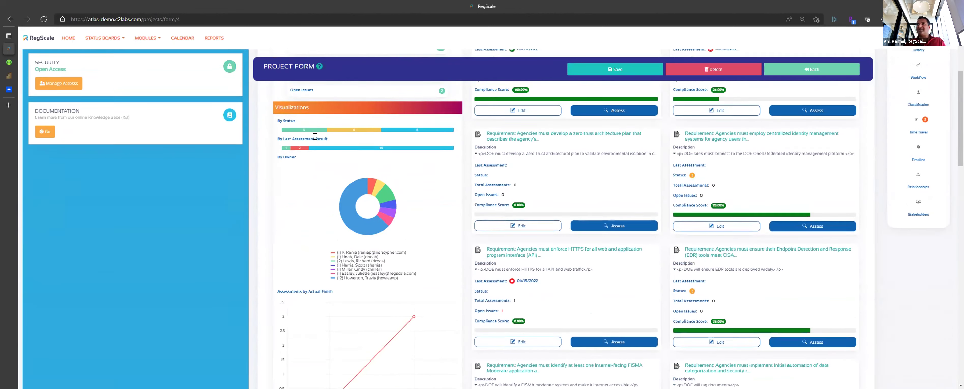
{"action": "scroll", "coordinate": [315, 136], "scroll_direction": "up", "scroll_amount": 1}
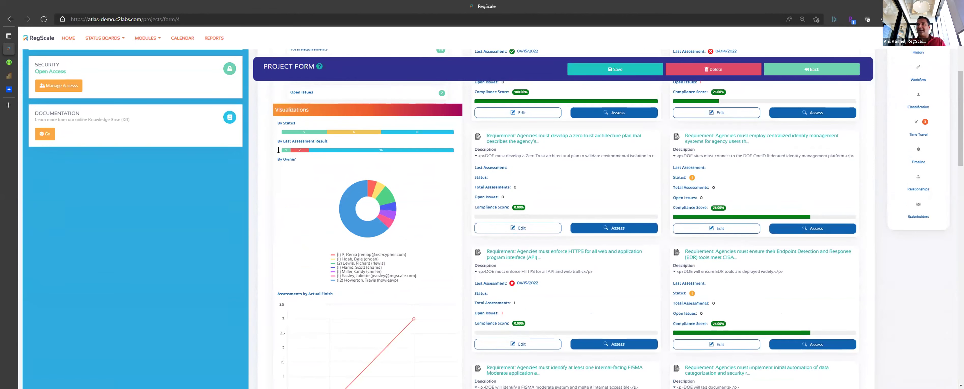
{"action": "mouse_move", "coordinate": [352, 195]}
{"action": "scroll", "coordinate": [382, 195], "scroll_direction": "up", "scroll_amount": 1}
{"action": "scroll", "coordinate": [450, 225], "scroll_direction": "down", "scroll_amount": 5}
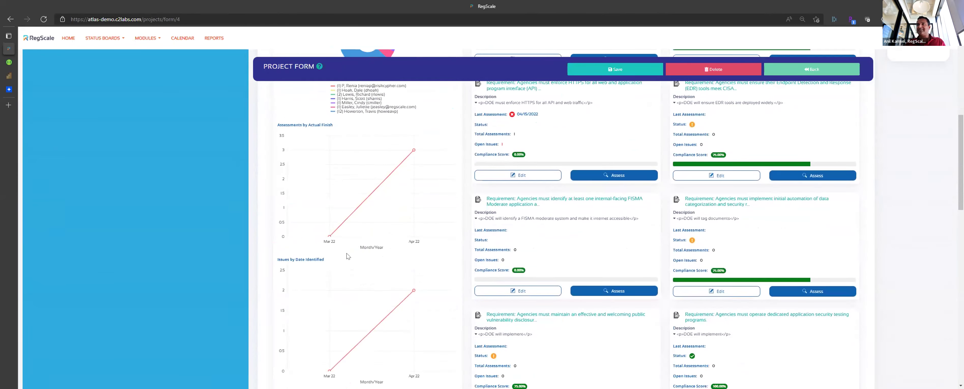
{"action": "mouse_move", "coordinate": [335, 354]}
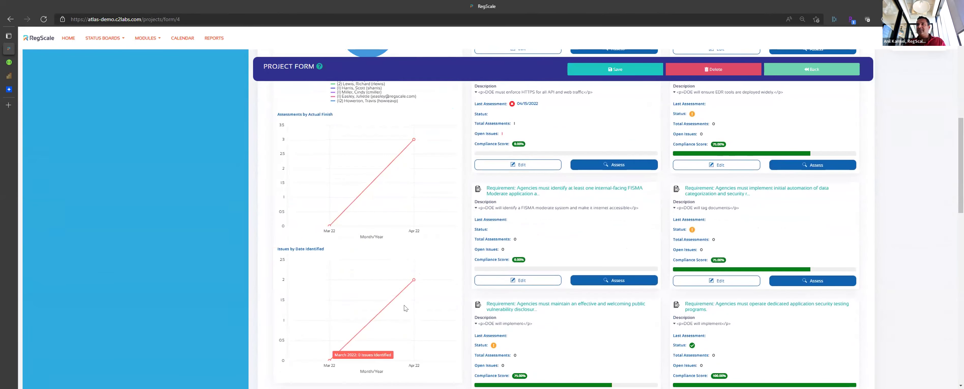
{"action": "scroll", "coordinate": [429, 262], "scroll_direction": "up", "scroll_amount": 8}
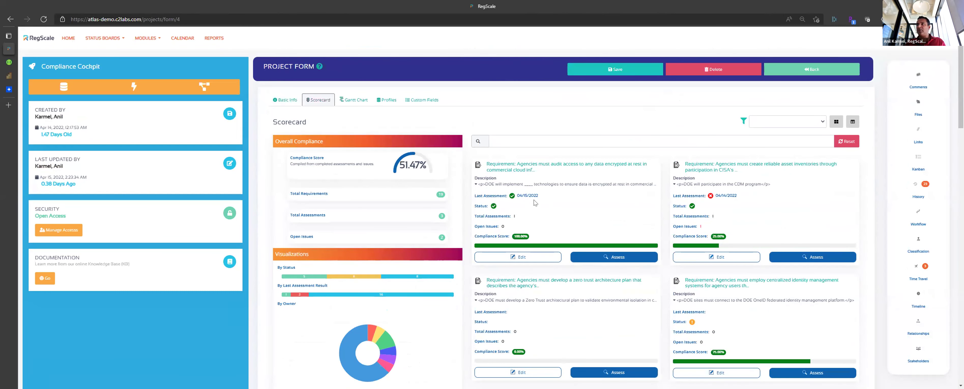
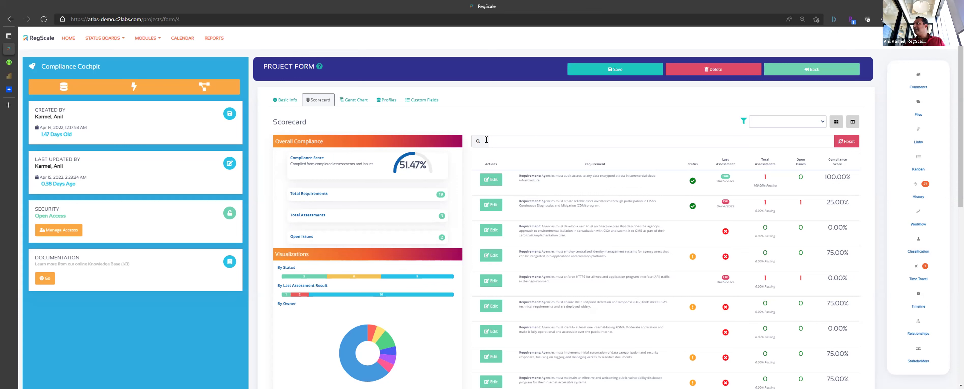
Step: From the project's requirements list, open the requirement on auditing access to data encrypted at rest and read its regulation text
{"action": "scroll", "coordinate": [850, 152], "scroll_direction": "down", "scroll_amount": 1}
{"action": "scroll", "coordinate": [846, 155], "scroll_direction": "down", "scroll_amount": 1}
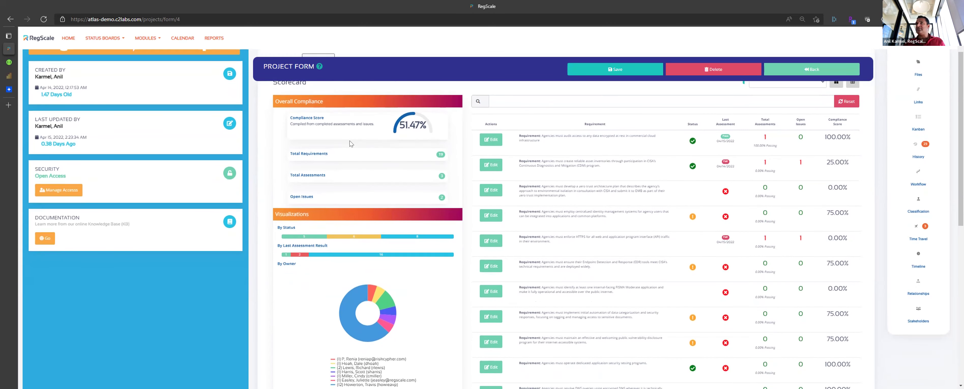
{"action": "scroll", "coordinate": [349, 140], "scroll_direction": "up", "scroll_amount": 2}
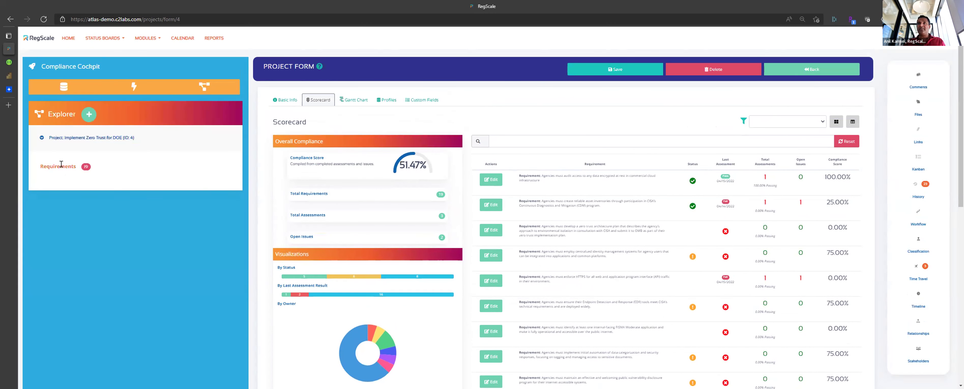
{"action": "left_click", "coordinate": [61, 165]}
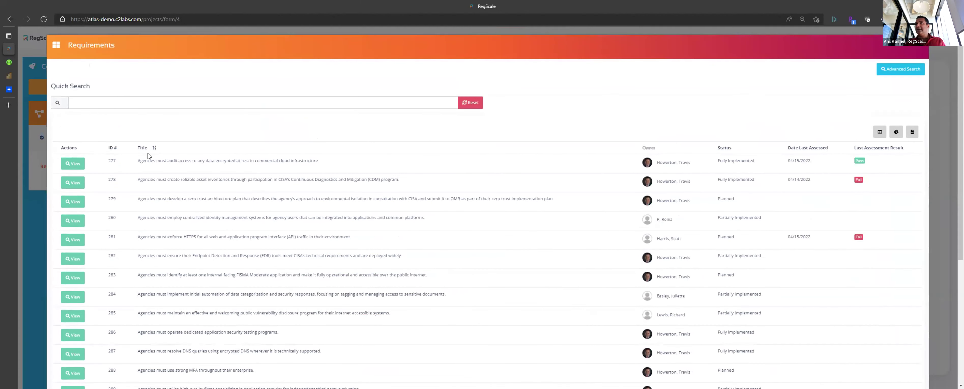
{"action": "left_click", "coordinate": [72, 163]}
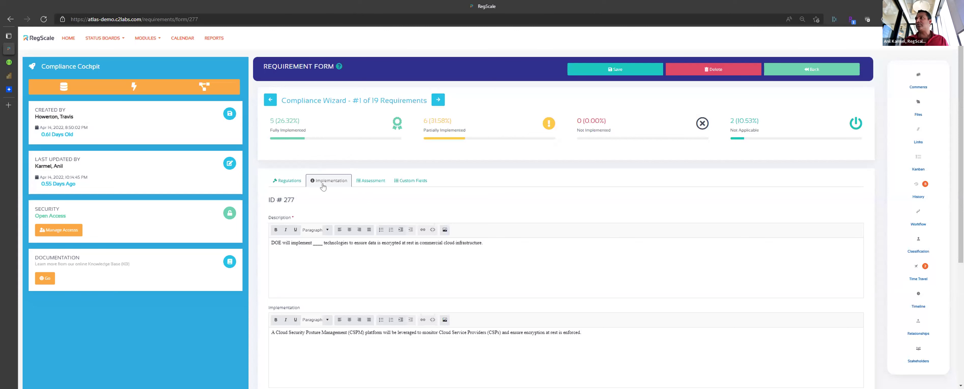
{"action": "left_click", "coordinate": [287, 180]}
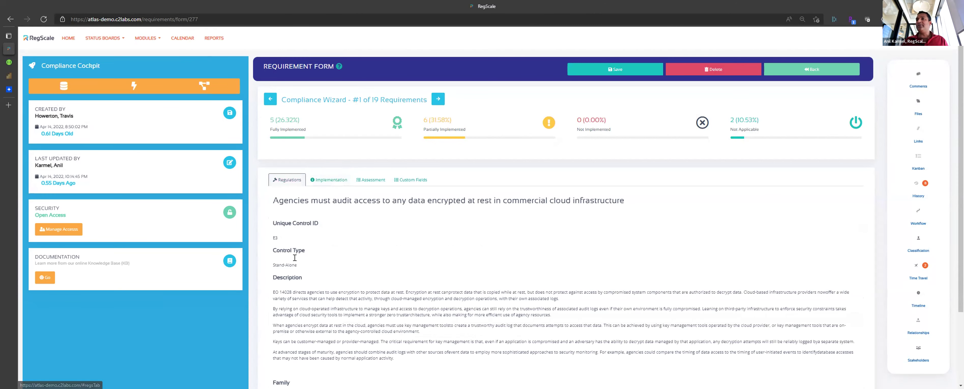
{"action": "scroll", "coordinate": [280, 311], "scroll_direction": "down", "scroll_amount": 3}
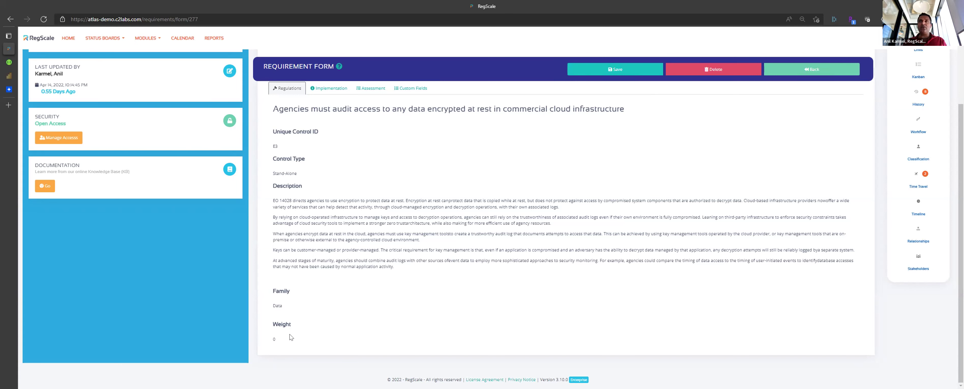
Step: Open the risk "Heavy Reliance on Administrative Controls Creates Human Factors Failure Risks" from the Risk Register
{"action": "left_click", "coordinate": [147, 38]}
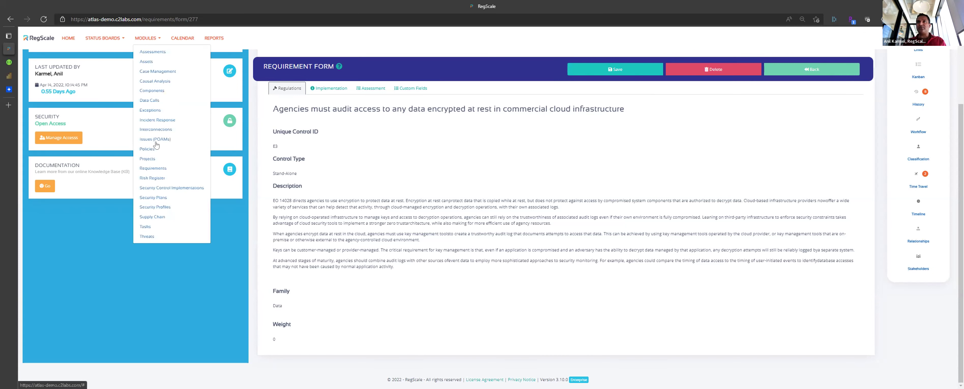
{"action": "left_click", "coordinate": [155, 178]}
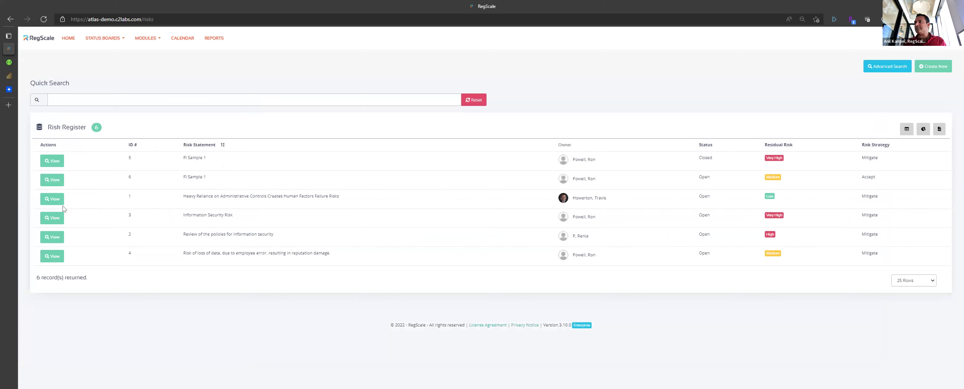
{"action": "left_click", "coordinate": [56, 199]}
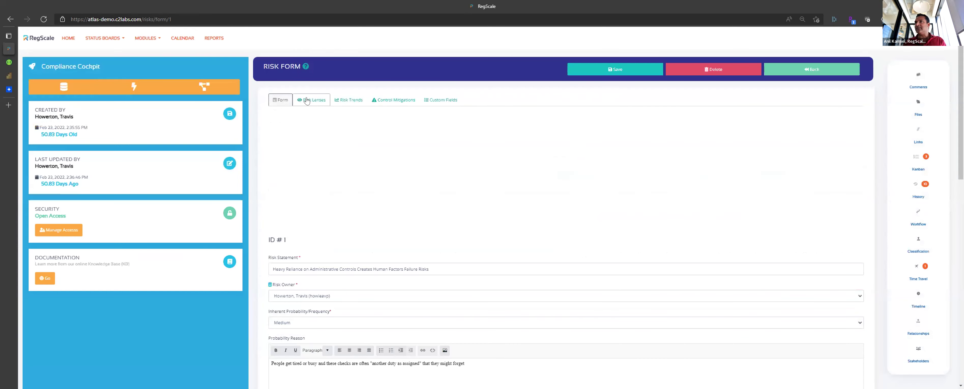
Step: Review the risk's trends, risk lenses and control mitigations
{"action": "left_click", "coordinate": [336, 101]}
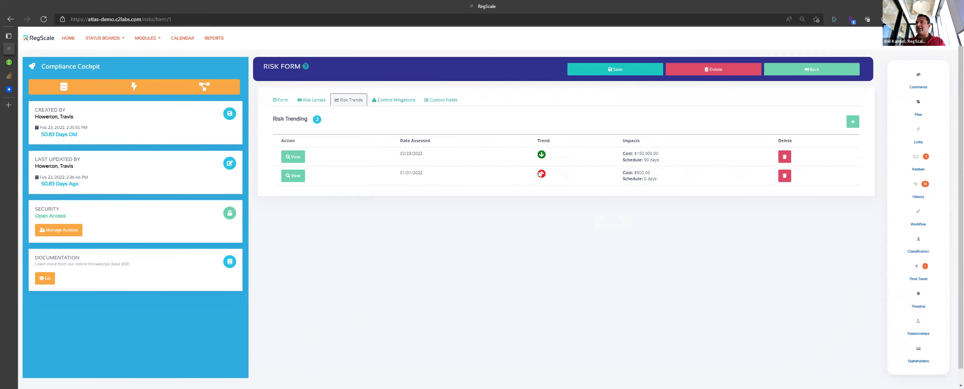
{"action": "left_click", "coordinate": [306, 101]}
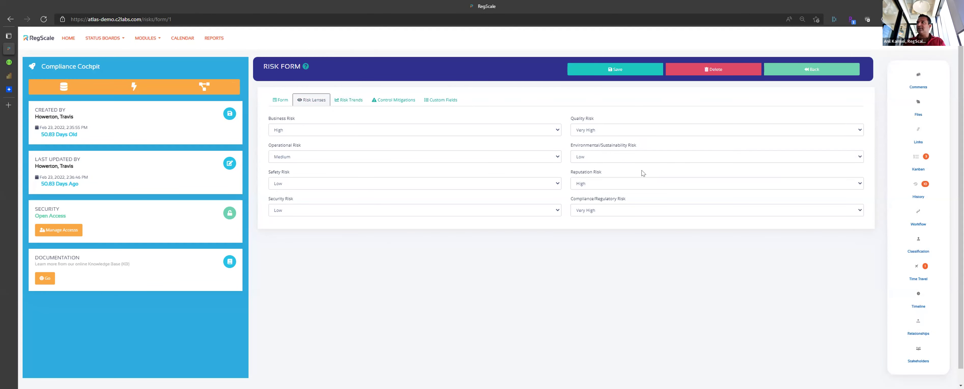
{"action": "left_click", "coordinate": [383, 107]}
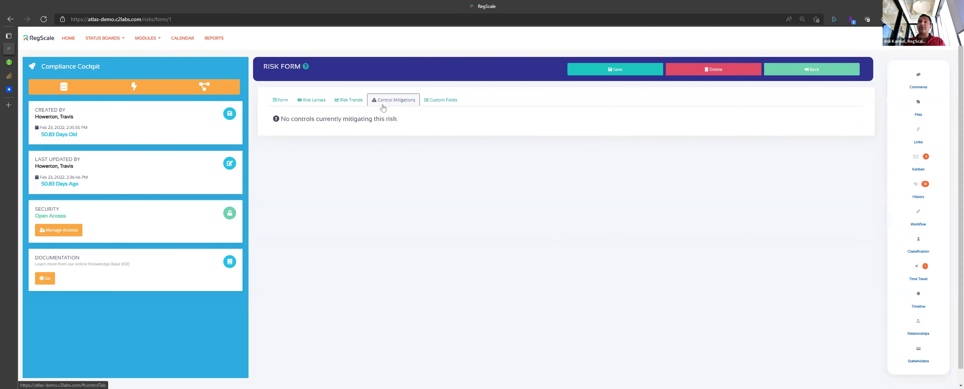
Step: Return to the risk's main form and examine the consequence/severity and residual risk matrices
{"action": "left_click", "coordinate": [272, 101]}
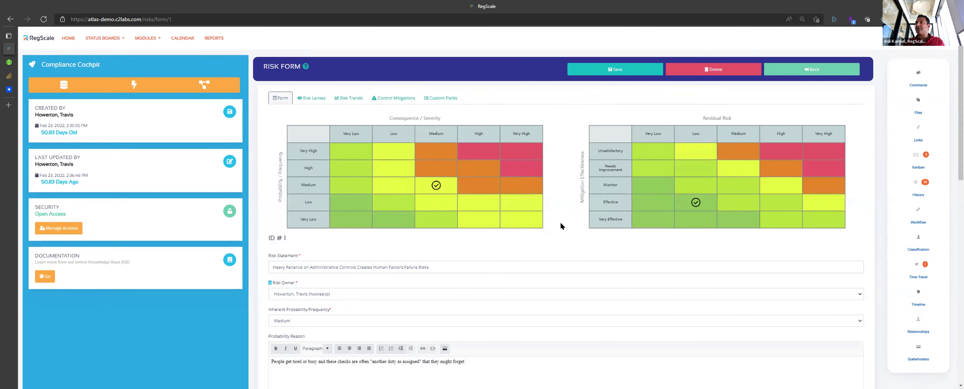
{"action": "scroll", "coordinate": [561, 226], "scroll_direction": "down", "scroll_amount": 1}
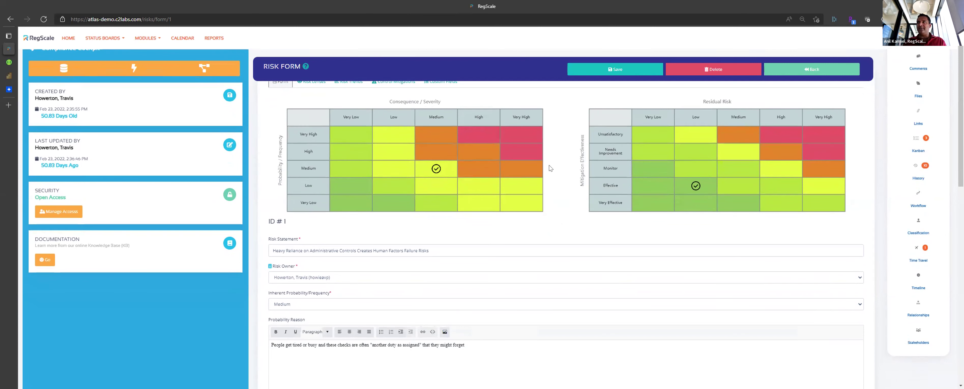
{"action": "scroll", "coordinate": [549, 165], "scroll_direction": "up", "scroll_amount": 1}
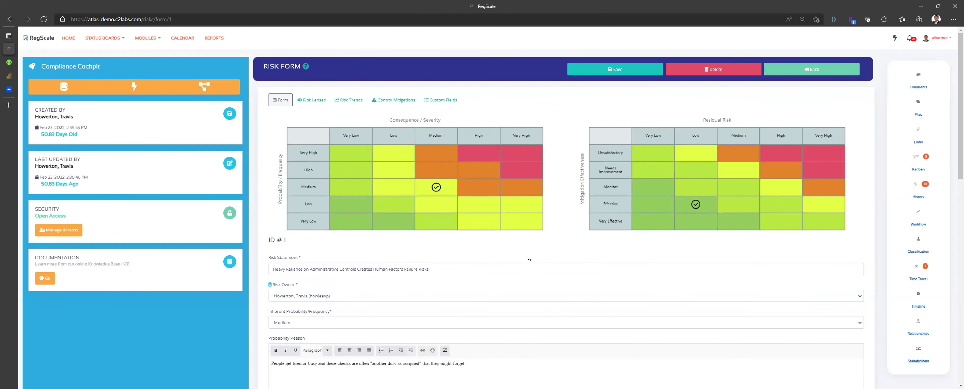
Step: Switch to the Swagger page and look over the accounts endpoints in the RegScale API documentation
{"action": "left_click", "coordinate": [9, 62]}
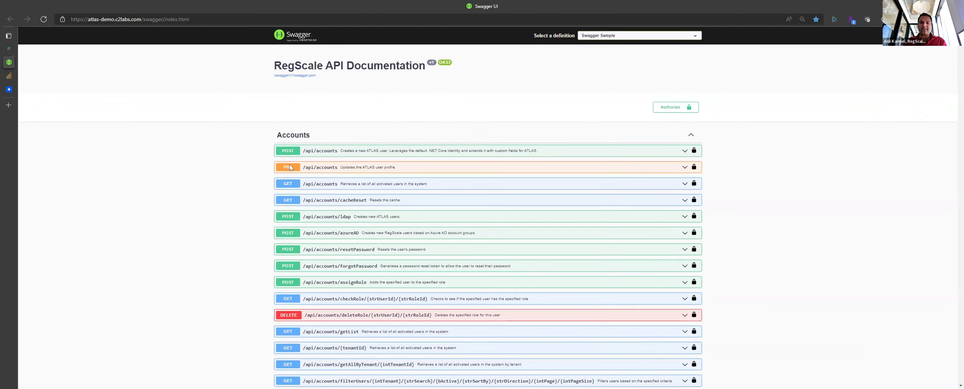
{"action": "scroll", "coordinate": [128, 129], "scroll_direction": "down", "scroll_amount": 1}
Step: Switch to the Power BI Atlasity Dashboard and review its Risk Status and Risk Flow reports
{"action": "key", "text": "ctrl+Tab"}
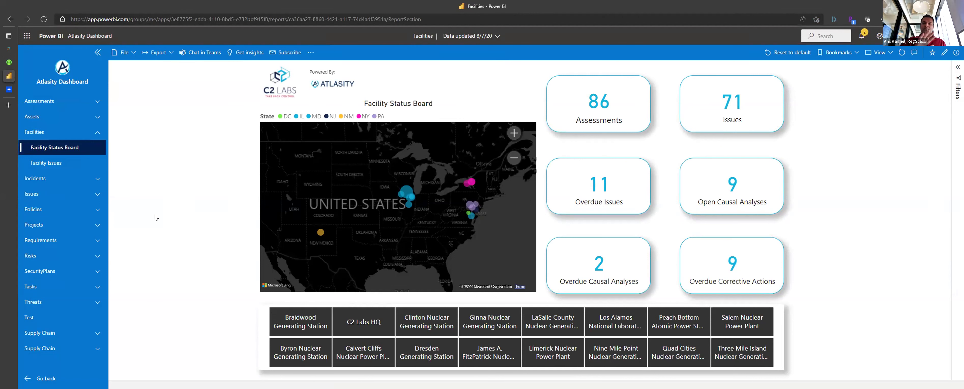
{"action": "left_click", "coordinate": [47, 262]}
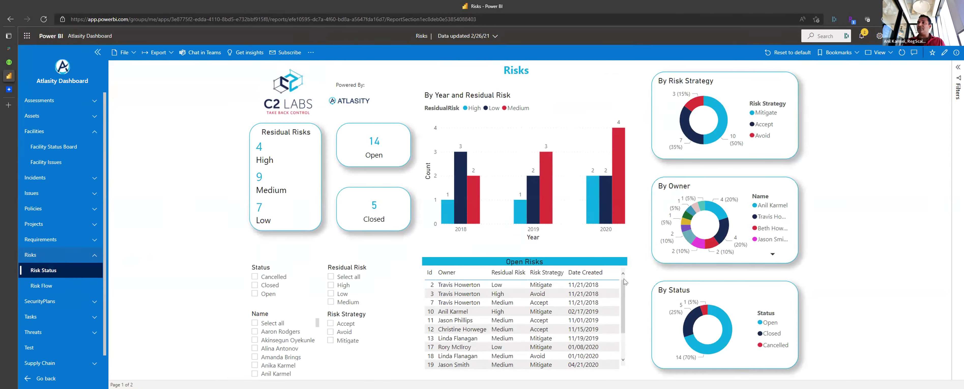
{"action": "left_click", "coordinate": [49, 286]}
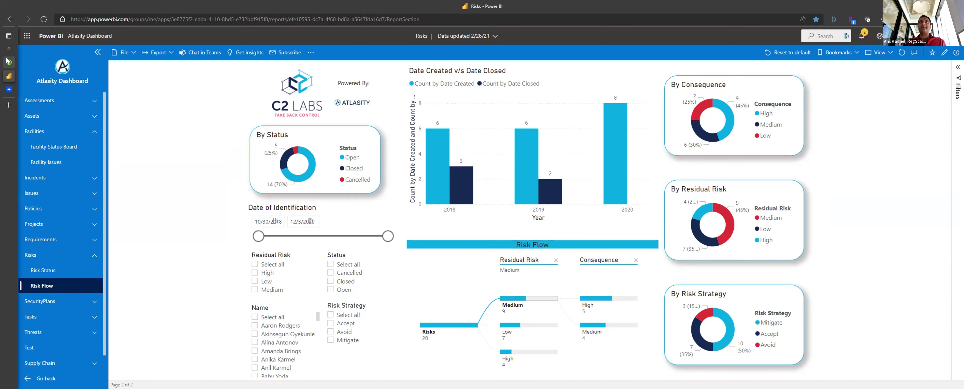
Step: Switch back to RegScale and open the account's profile page to view the current access token section
{"action": "left_click", "coordinate": [8, 49]}
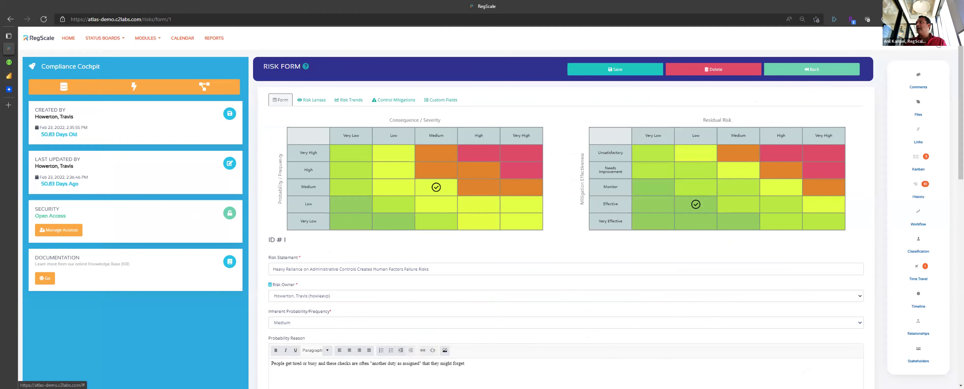
{"action": "left_click", "coordinate": [906, 37]}
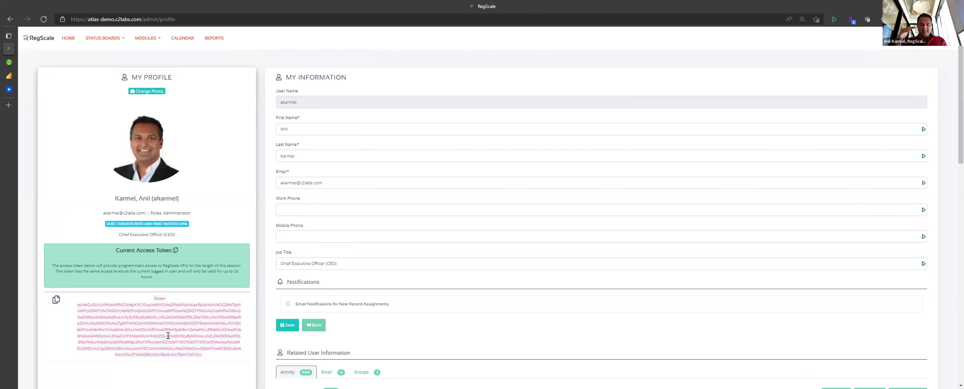
Step: Open RegScale's setup configuration and view the Service Accounts page for personal access tokens
{"action": "left_click", "coordinate": [944, 37]}
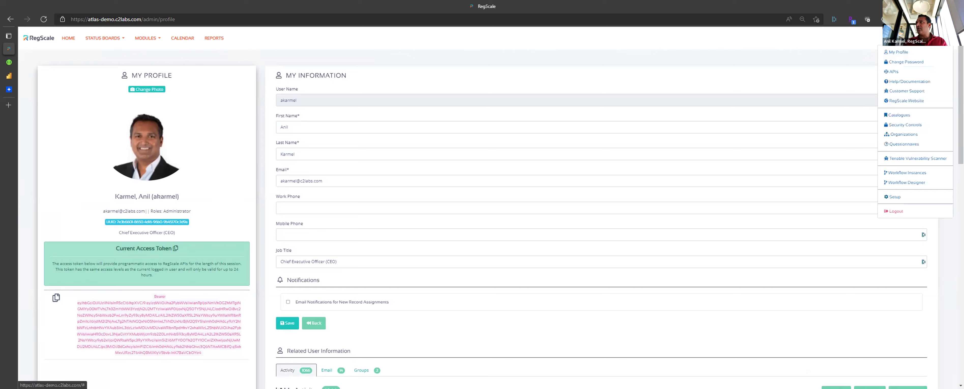
{"action": "left_click", "coordinate": [924, 194]}
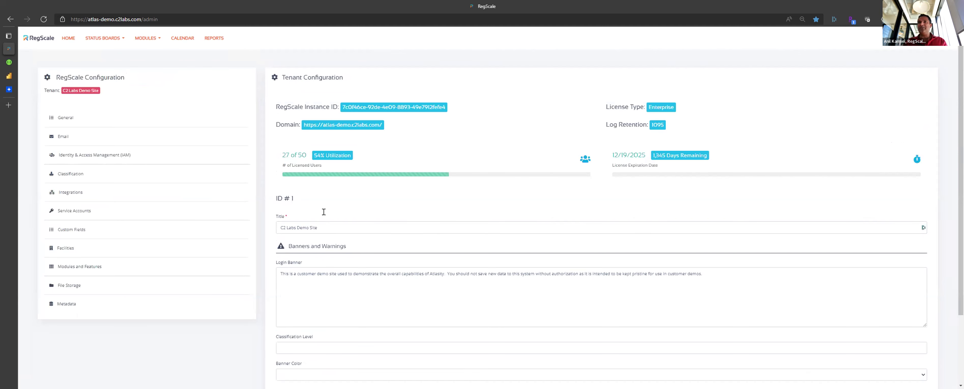
{"action": "left_click", "coordinate": [140, 209]}
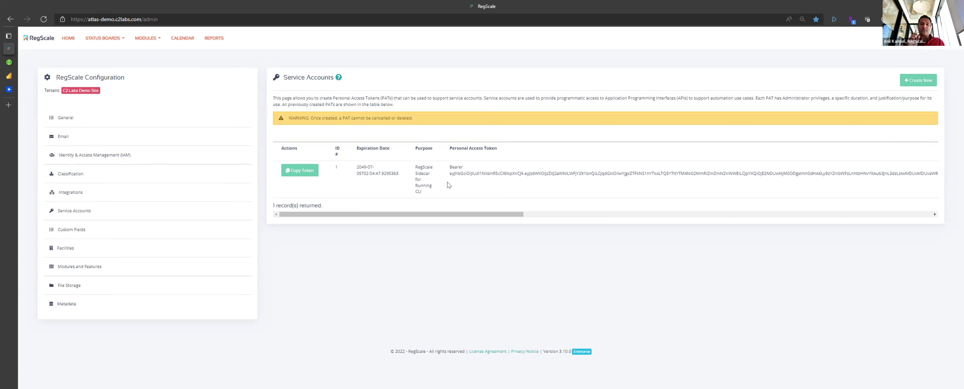
Step: Open the RegScale CMMC Level 1 ISSP record from the Security Plans module
{"action": "left_click", "coordinate": [147, 38]}
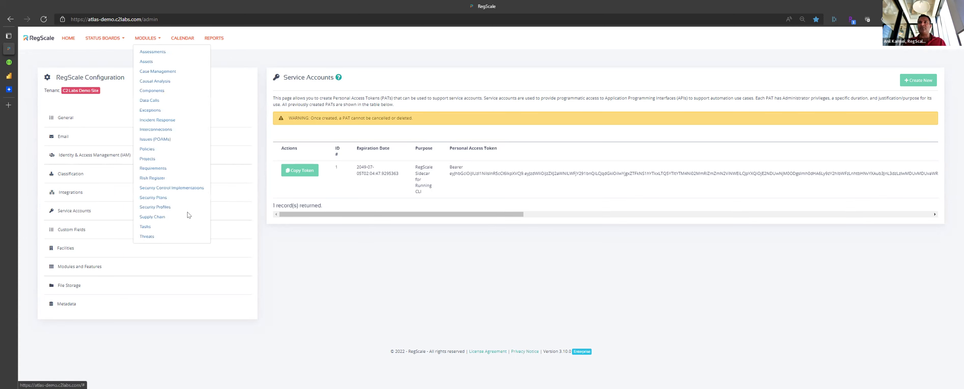
{"action": "left_click", "coordinate": [176, 198]}
{"action": "left_click", "coordinate": [52, 275]}
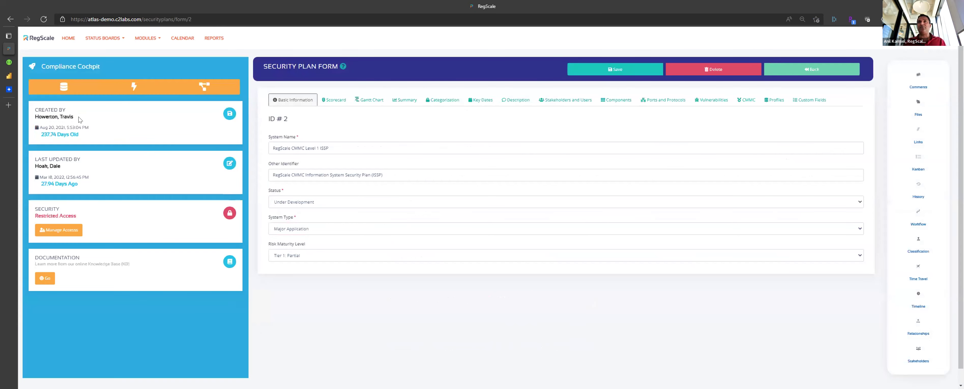
Step: Open the Security Plan Status Board and examine the controls, assessments, issues and risks of the RegScale CMMC Level 1 ISSP
{"action": "left_click", "coordinate": [116, 39]}
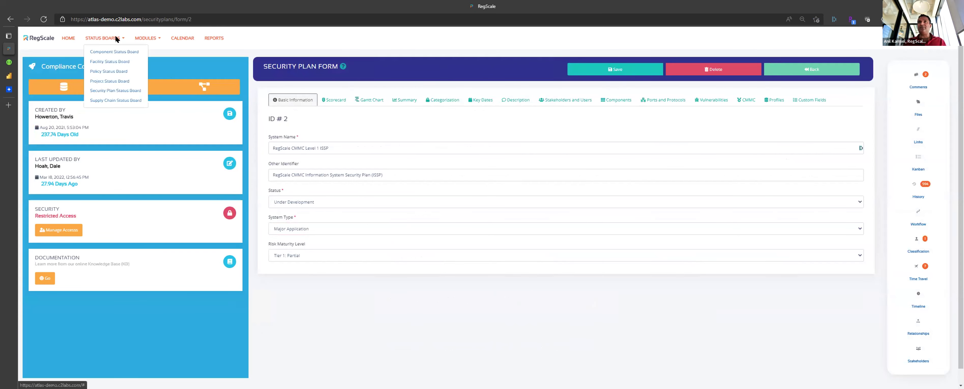
{"action": "left_click", "coordinate": [106, 92]}
{"action": "scroll", "coordinate": [671, 209], "scroll_direction": "down", "scroll_amount": 2}
{"action": "scroll", "coordinate": [674, 214], "scroll_direction": "down", "scroll_amount": 8}
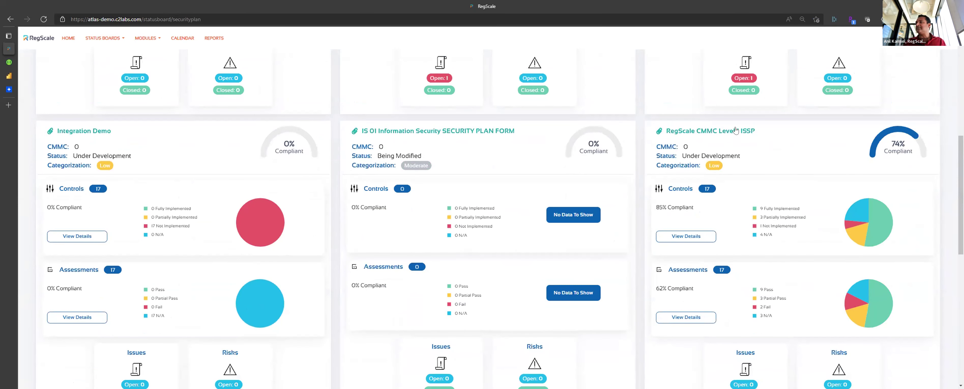
{"action": "scroll", "coordinate": [727, 164], "scroll_direction": "down", "scroll_amount": 2}
{"action": "scroll", "coordinate": [727, 164], "scroll_direction": "up", "scroll_amount": 1}
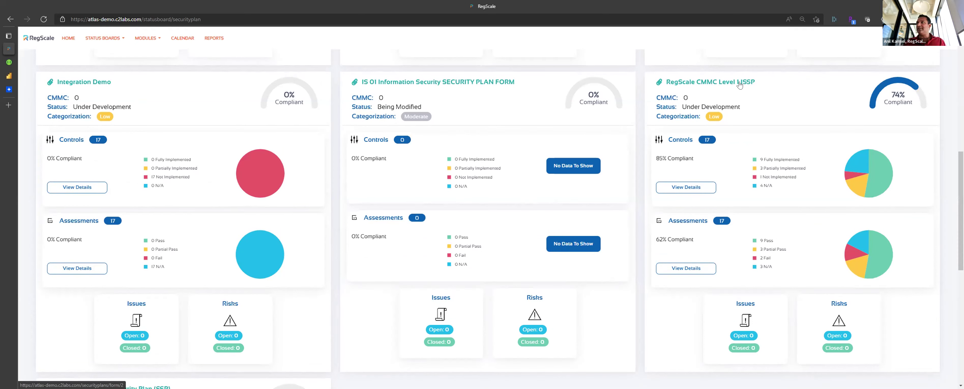
{"action": "scroll", "coordinate": [852, 255], "scroll_direction": "up", "scroll_amount": 1}
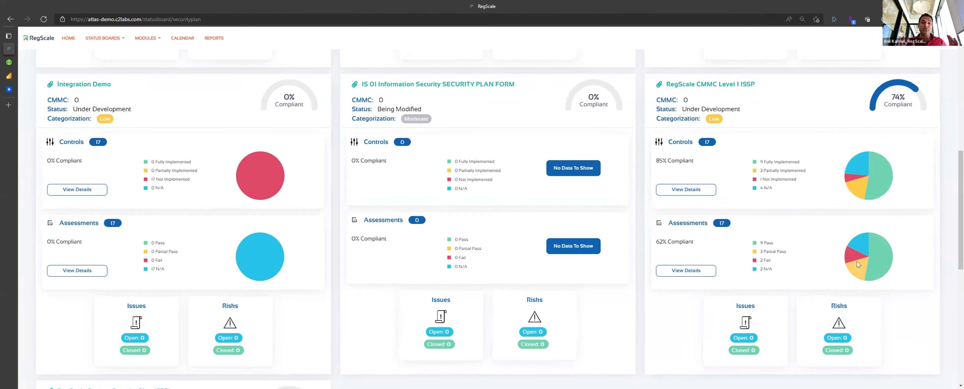
{"action": "scroll", "coordinate": [856, 262], "scroll_direction": "up", "scroll_amount": 1}
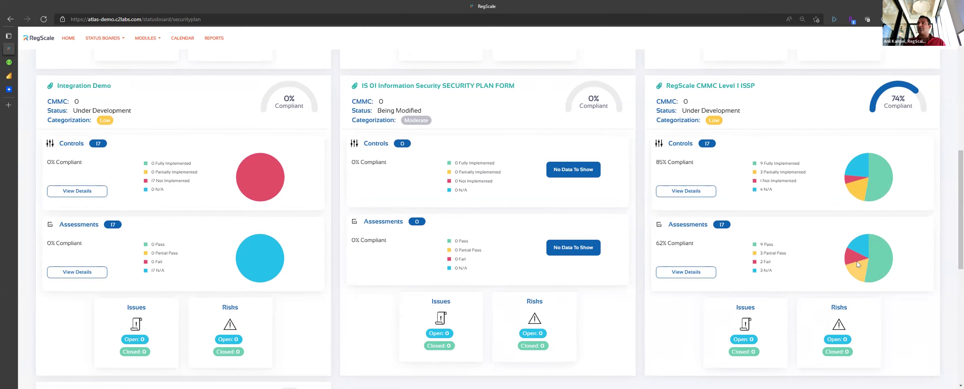
{"action": "scroll", "coordinate": [786, 82], "scroll_direction": "up", "scroll_amount": 1}
Step: Open the RegScale CMMC Level 1 ISSP from the status board, export the record and download its OSCAL file
{"action": "left_click", "coordinate": [748, 103]}
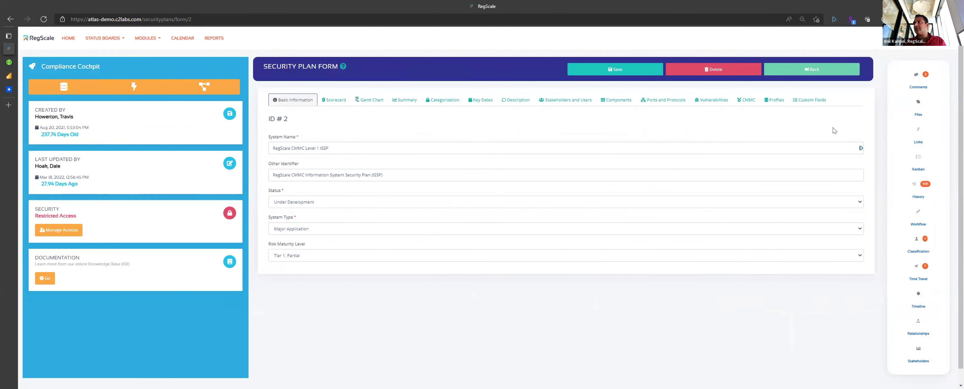
{"action": "left_click", "coordinate": [204, 85]}
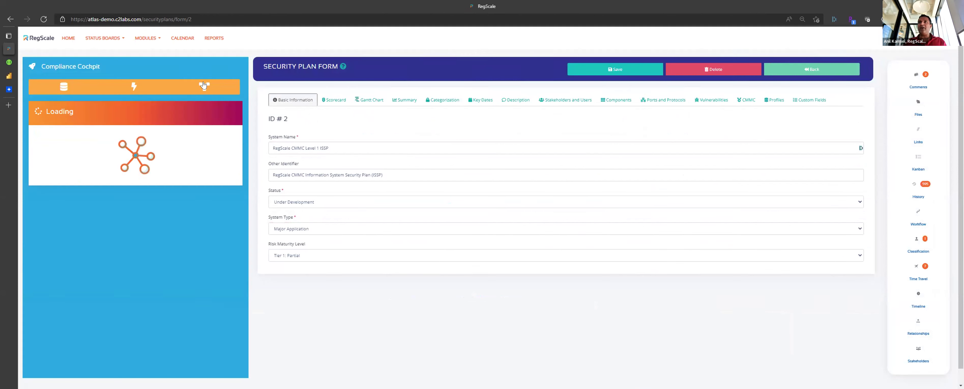
{"action": "left_click", "coordinate": [134, 86]}
{"action": "left_click", "coordinate": [42, 366]}
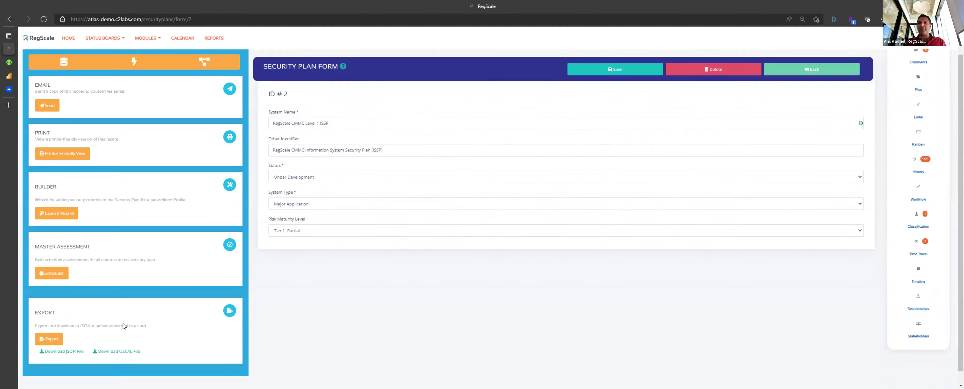
{"action": "scroll", "coordinate": [123, 323], "scroll_direction": "down", "scroll_amount": 1}
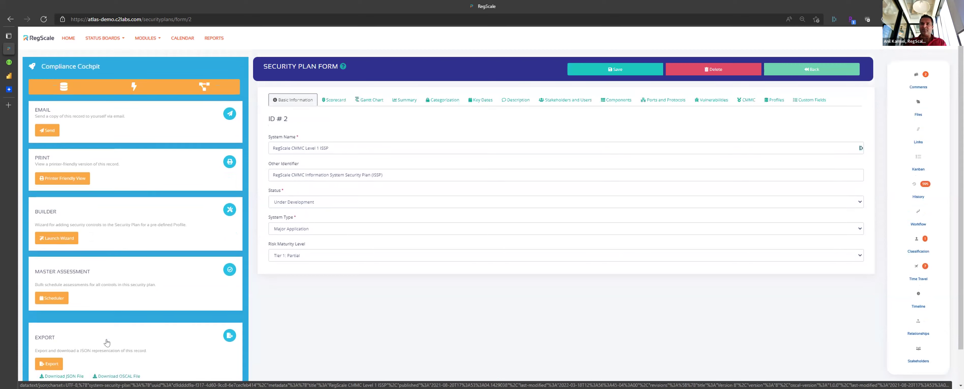
{"action": "left_click", "coordinate": [109, 339]}
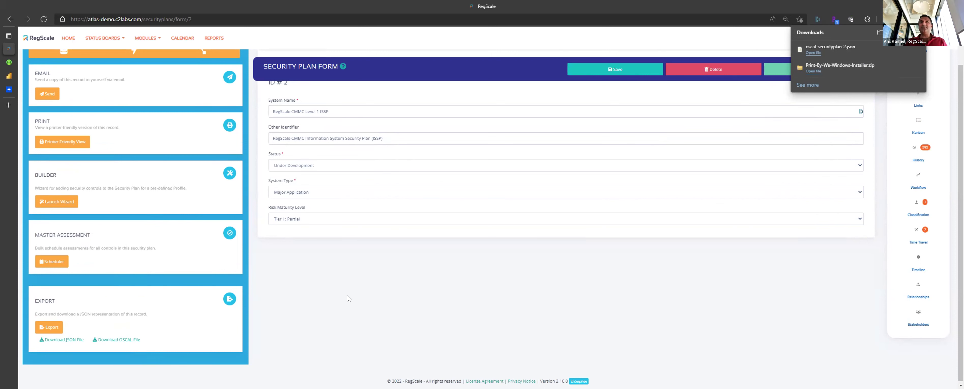
Step: Open regscale.com in a new browser tab and go to its documentation page
{"action": "left_click", "coordinate": [8, 106]}
{"action": "type", "text": "regs"}
{"action": "key", "text": "Return"}
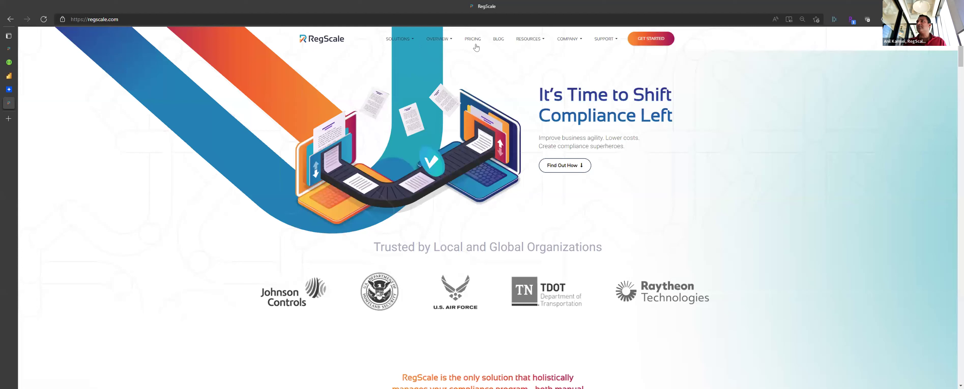
{"action": "mouse_move", "coordinate": [437, 41]}
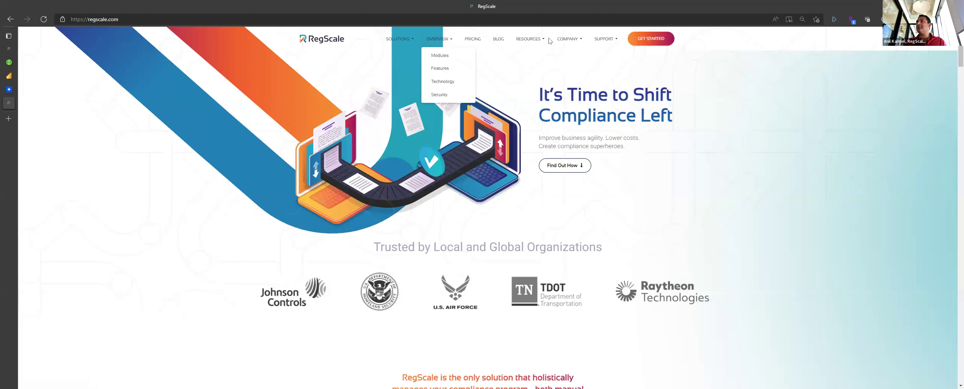
{"action": "mouse_move", "coordinate": [526, 39]}
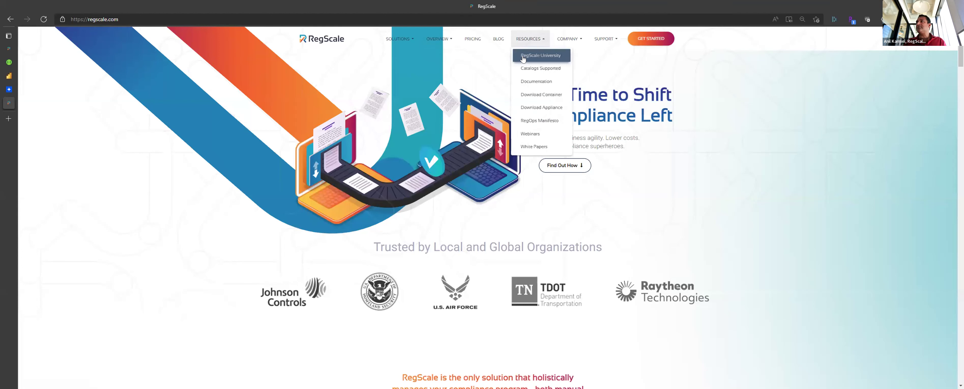
{"action": "left_click", "coordinate": [528, 80]}
Step: Open the NIST OSCAL page in the Command Line Interface documentation and highlight the supported "regscale oscal catalog" command
{"action": "scroll", "coordinate": [91, 161], "scroll_direction": "down", "scroll_amount": 5}
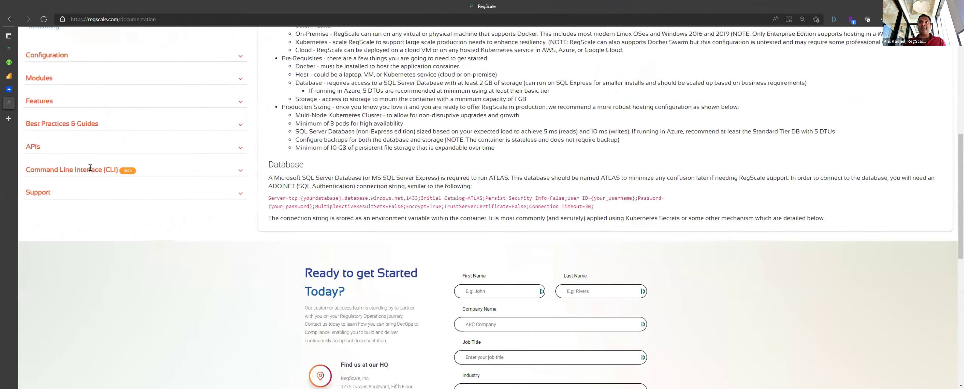
{"action": "scroll", "coordinate": [93, 153], "scroll_direction": "up", "scroll_amount": 2}
{"action": "scroll", "coordinate": [93, 154], "scroll_direction": "up", "scroll_amount": 3}
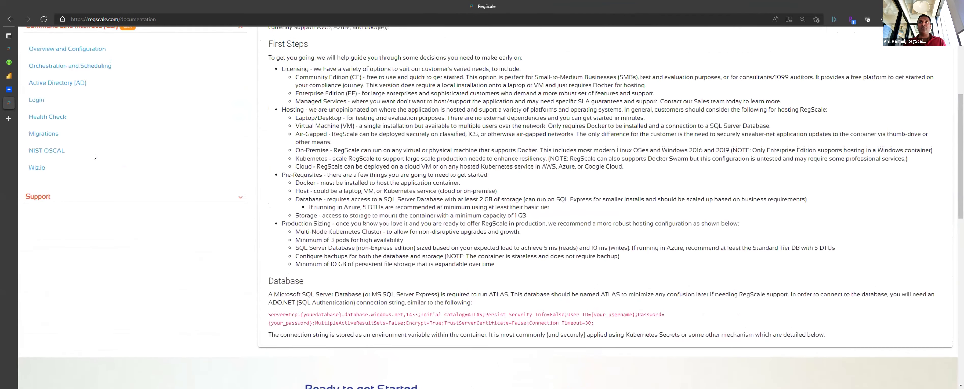
{"action": "left_click", "coordinate": [49, 155]}
{"action": "left_click_drag", "start_coordinate": [282, 181], "coordinate": [426, 182]}
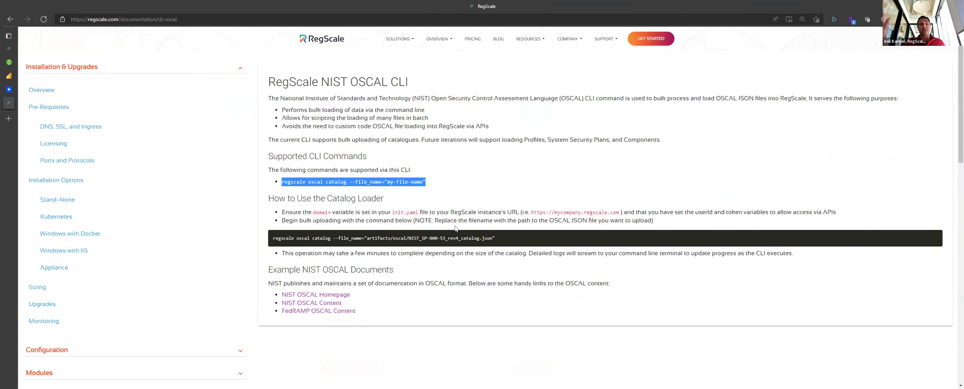